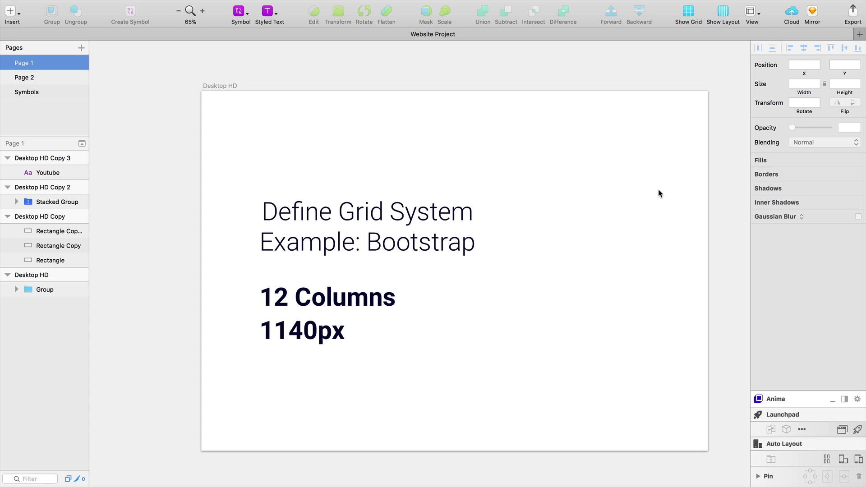
Add a 12-column layout grid to Desktop HD: 1140px wide, 150px offset, 30px gutters
key(ctrl+Right)
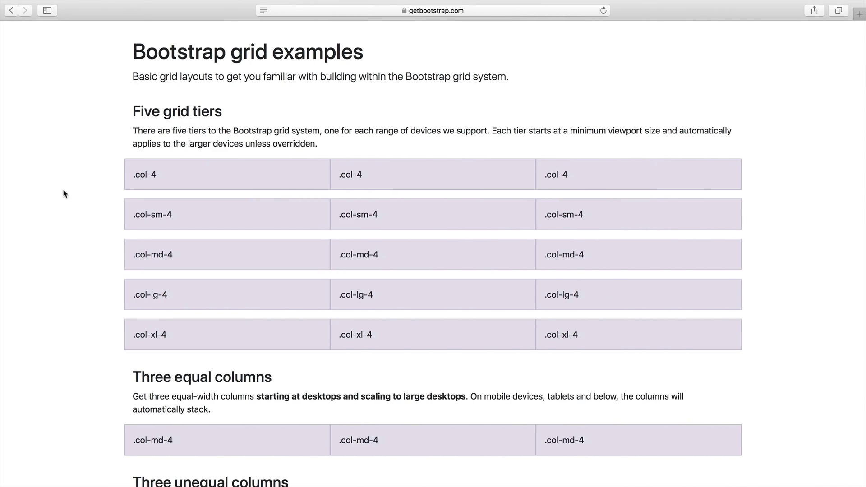
scroll(112, 216, down, 1)
scroll(111, 216, down, 2)
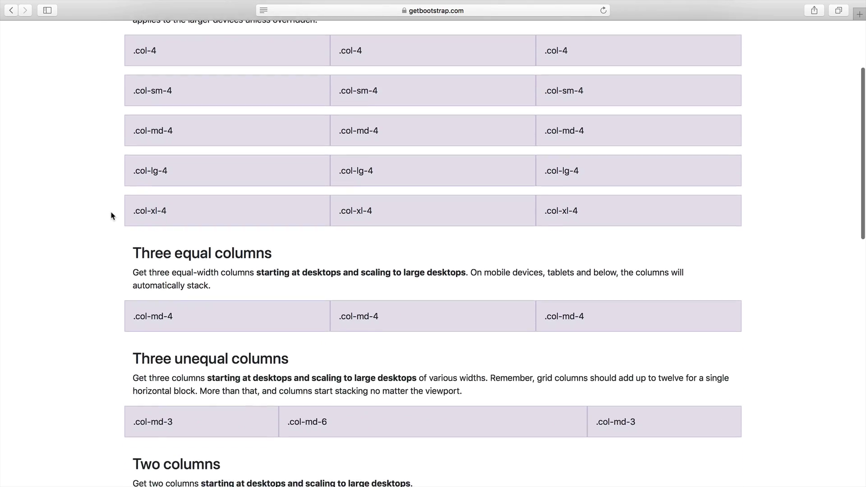
scroll(111, 216, down, 5)
scroll(112, 216, down, 4)
scroll(112, 216, down, 3)
key(ctrl+Left)
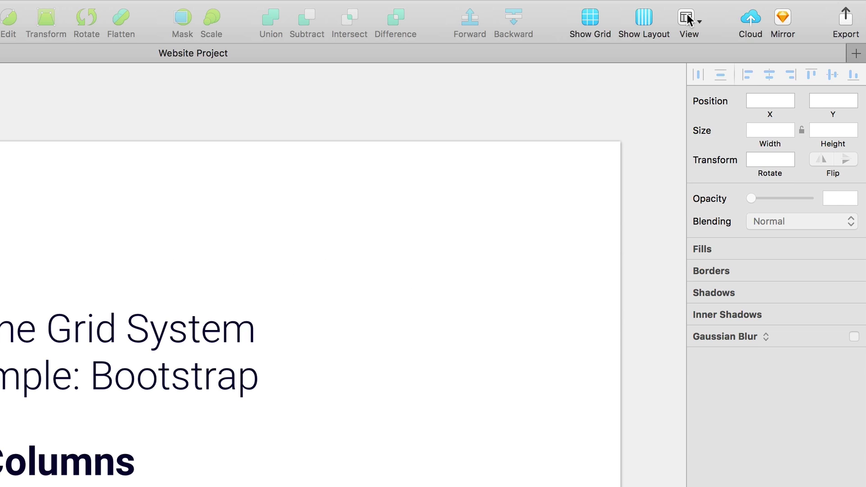
click(737, 13)
click(729, 168)
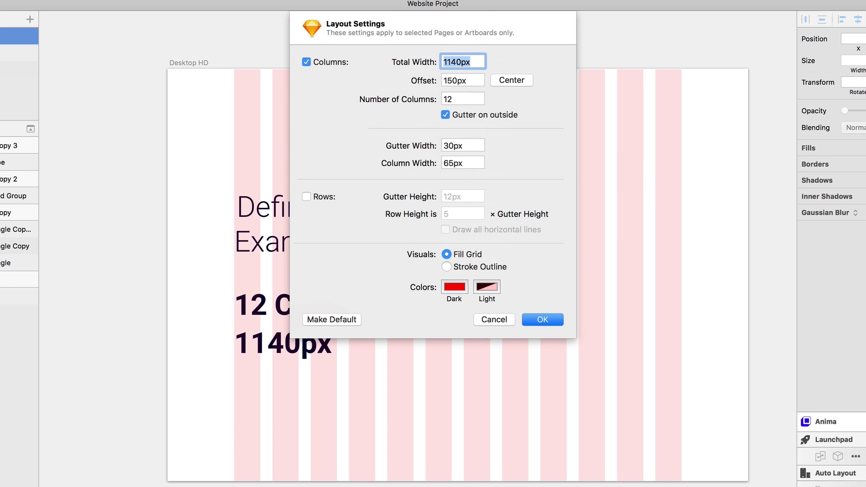
click(456, 81)
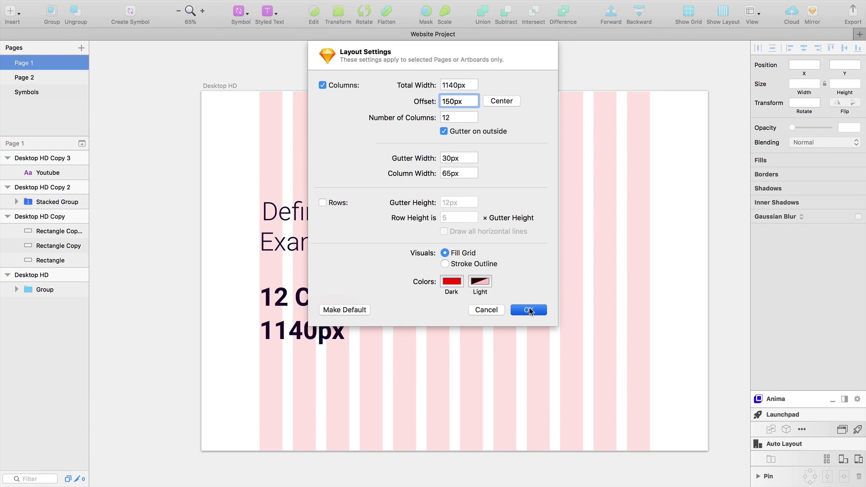
click(541, 315)
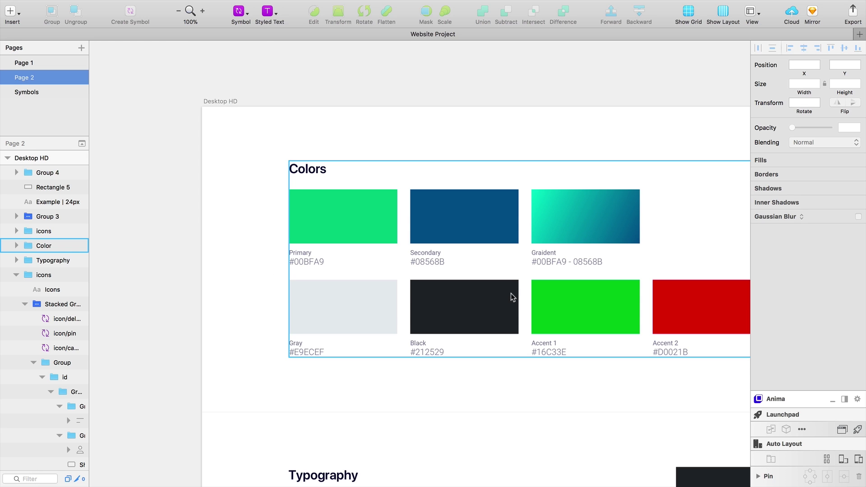
scroll(488, 315, right, 3)
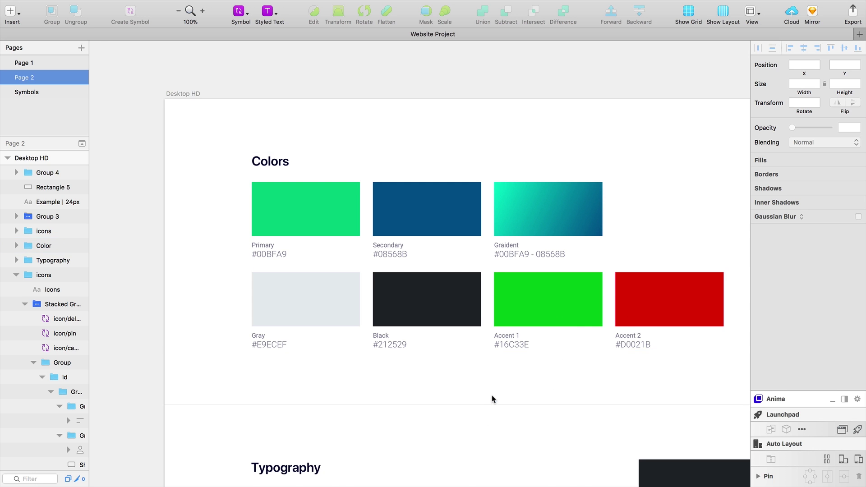
scroll(491, 399, down, 1)
scroll(492, 399, down, 3)
scroll(493, 397, down, 4)
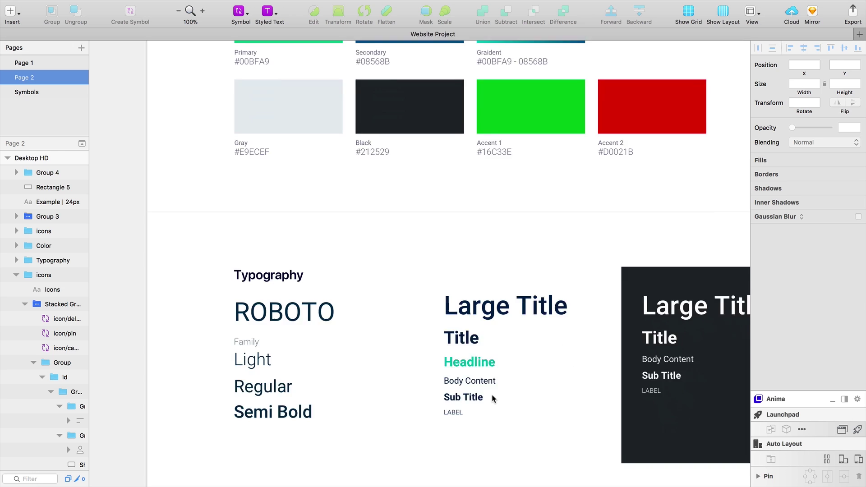
scroll(494, 398, right, 2)
scroll(466, 402, right, 2)
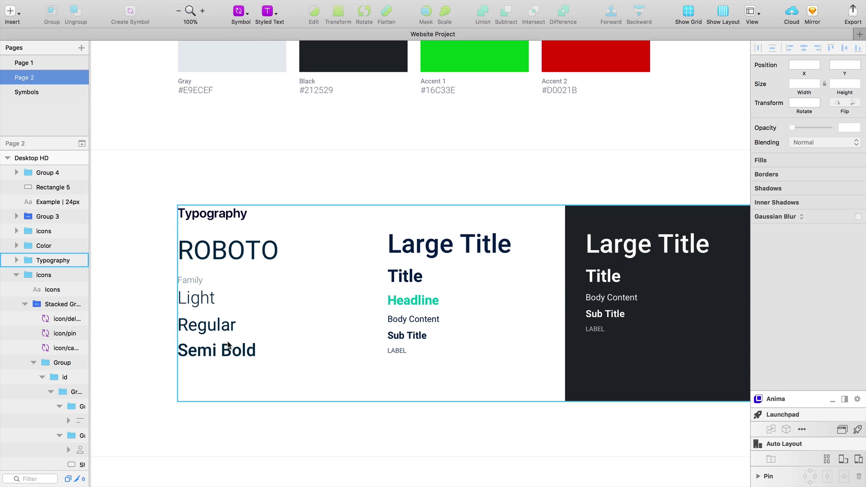
scroll(375, 411, right, 5)
scroll(358, 362, right, 1)
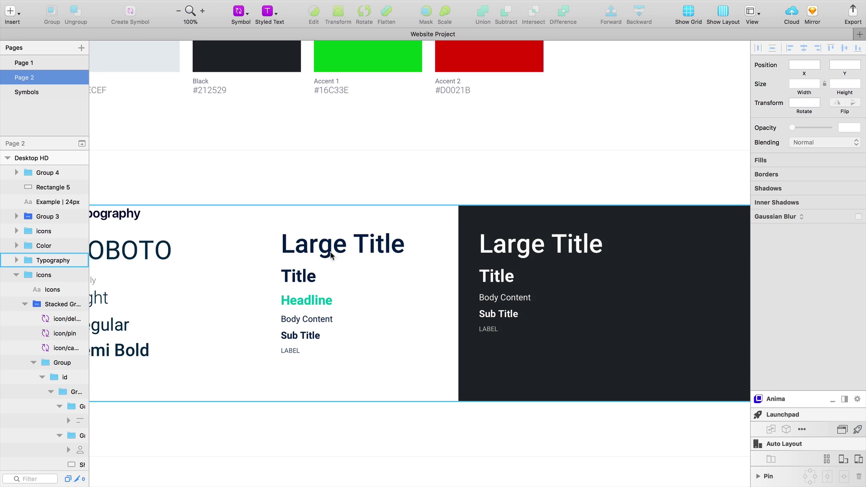
scroll(299, 295, left, 1)
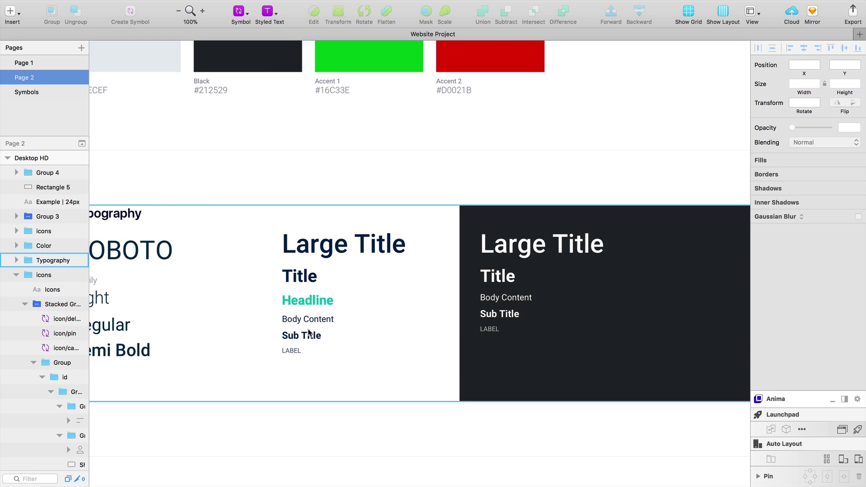
scroll(541, 304, down, 5)
scroll(542, 304, left, 3)
scroll(522, 322, down, 2)
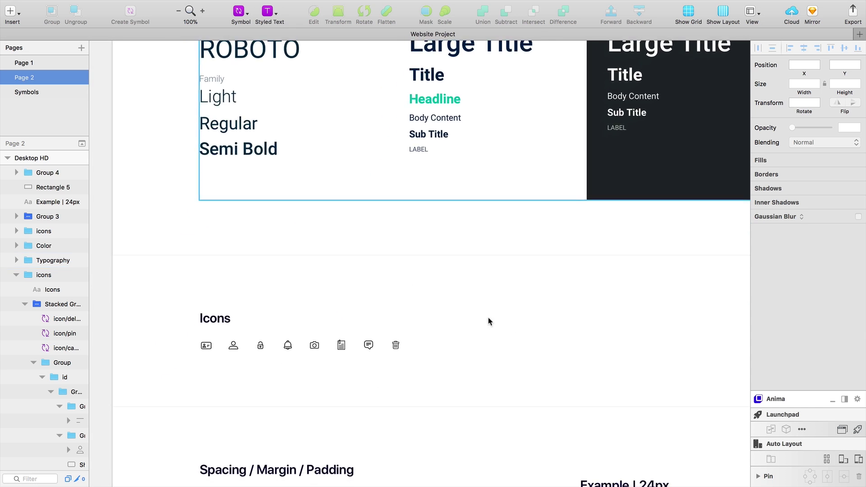
scroll(284, 334, up, 5)
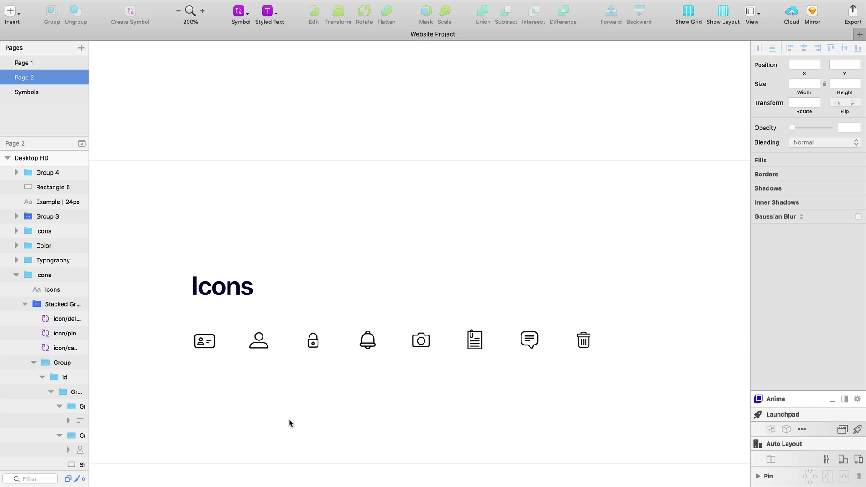
scroll(289, 424, down, 1)
scroll(288, 424, down, 3)
scroll(289, 423, down, 1)
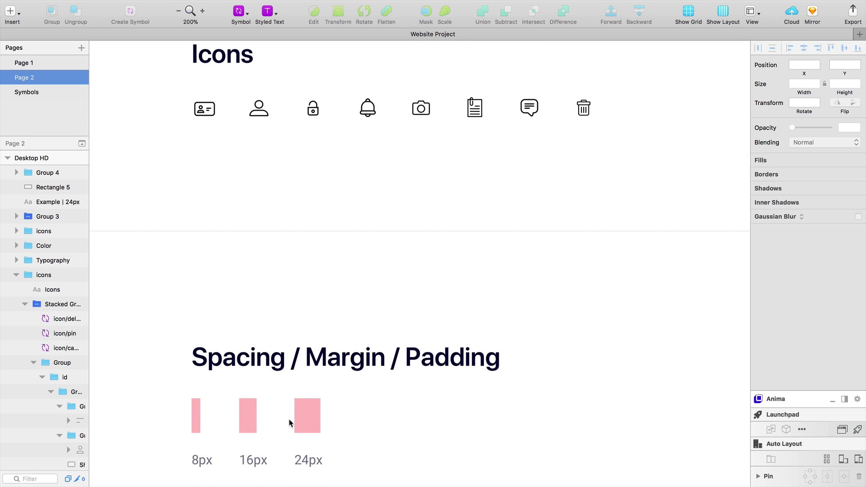
scroll(289, 423, down, 1)
scroll(289, 424, down, 1)
scroll(288, 423, down, 1)
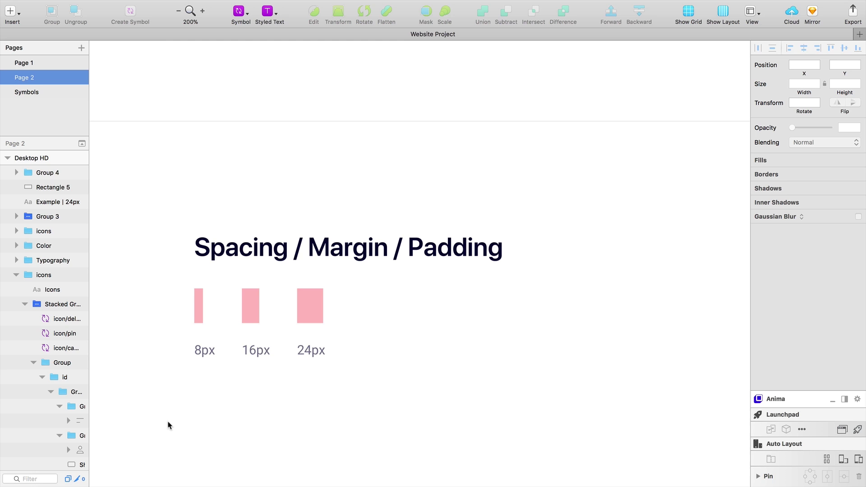
alt+click(516, 292)
drag(584, 340, 272, 257)
key(ctrl+r)
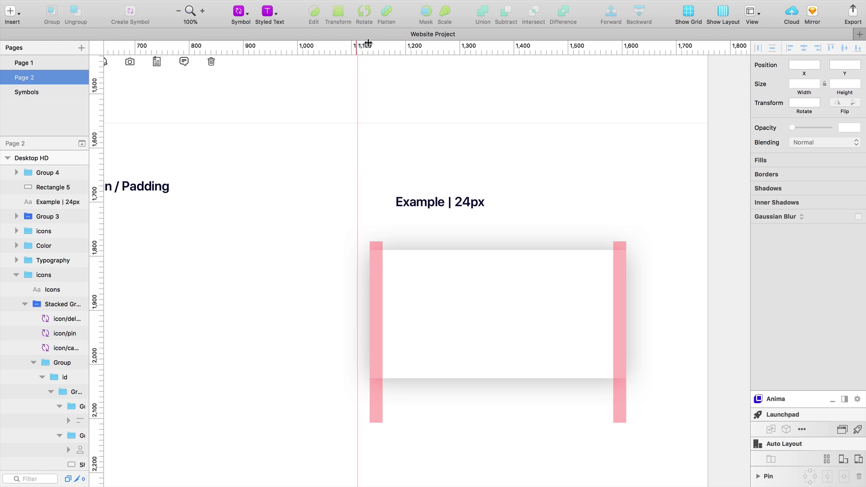
click(389, 47)
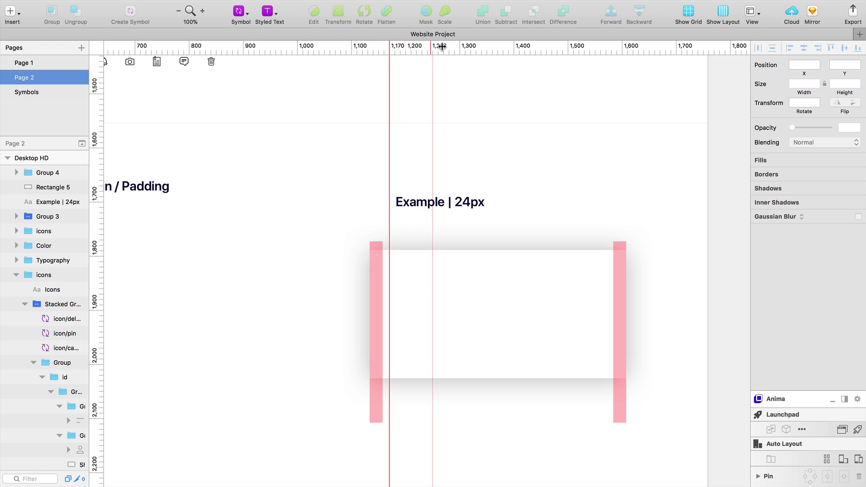
click(478, 46)
click(569, 45)
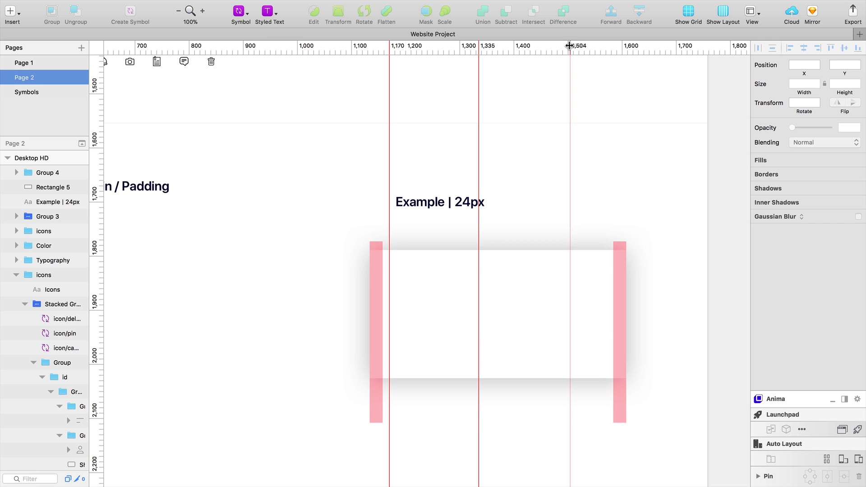
drag(527, 328, 435, 220)
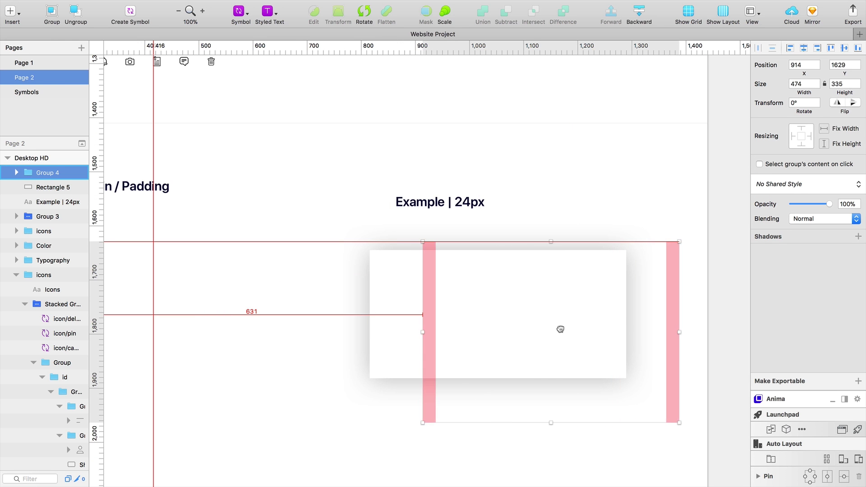
drag(594, 339, 551, 341)
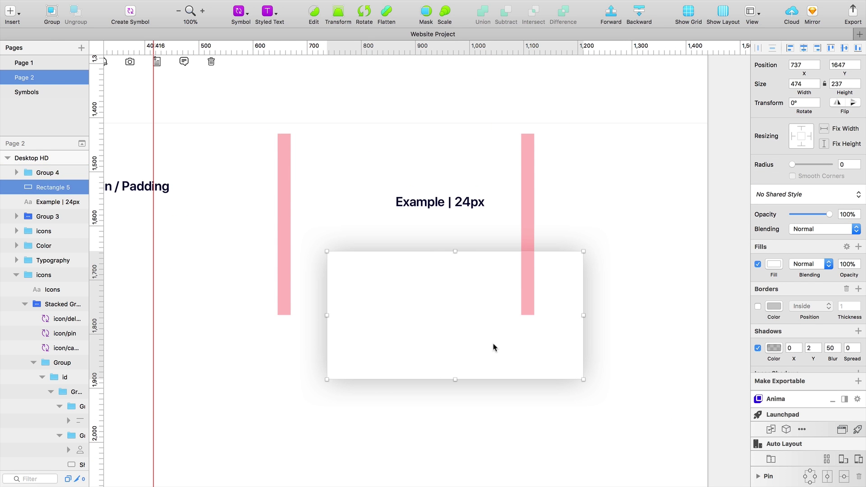
drag(521, 233, 574, 319)
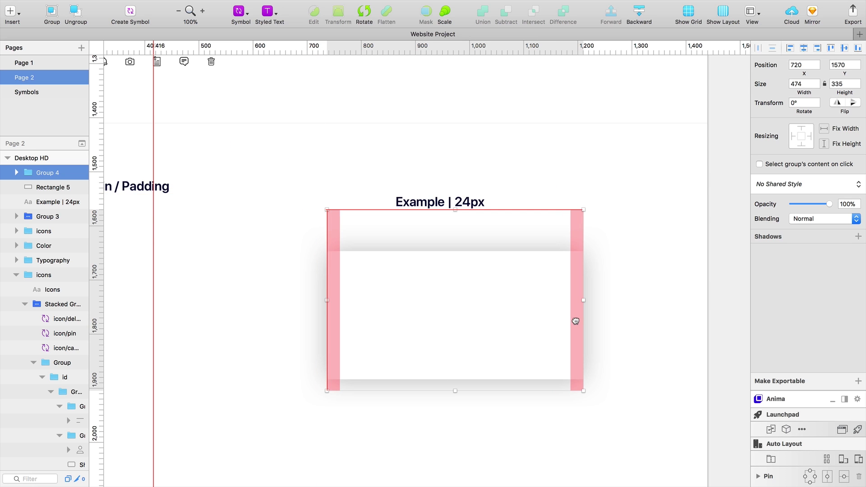
scroll(330, 292, left, 5)
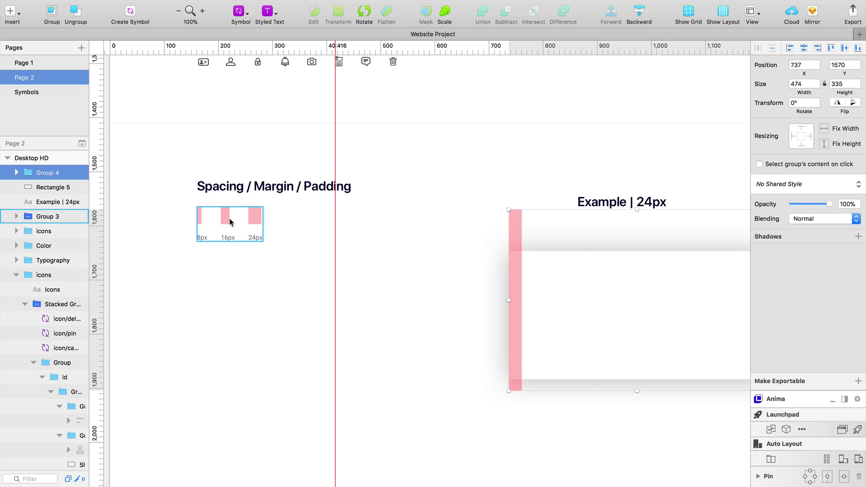
scroll(223, 218, right, 3)
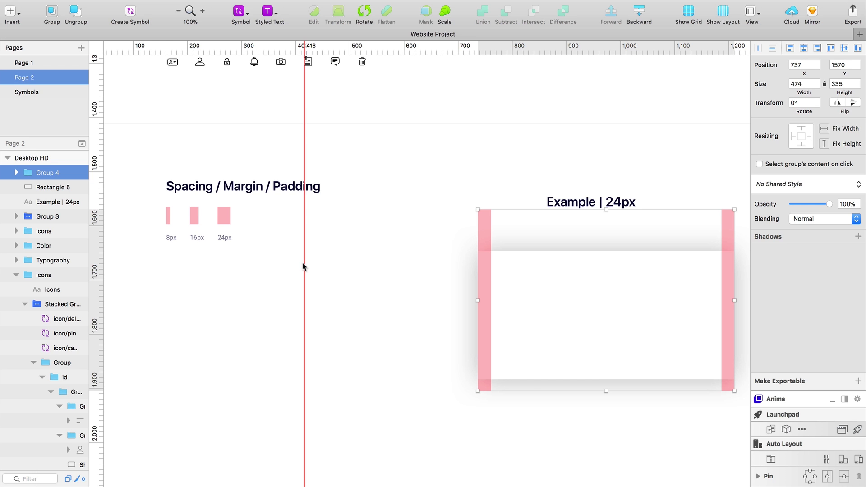
scroll(303, 267, right, 5)
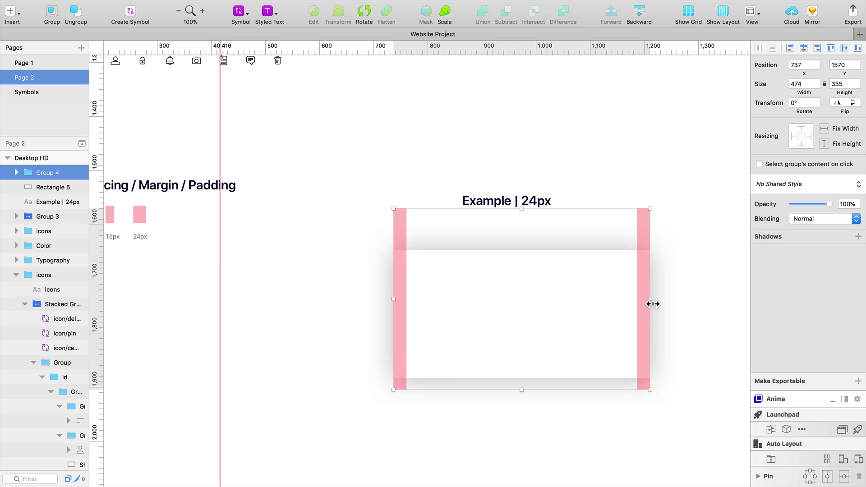
drag(652, 304, 460, 298)
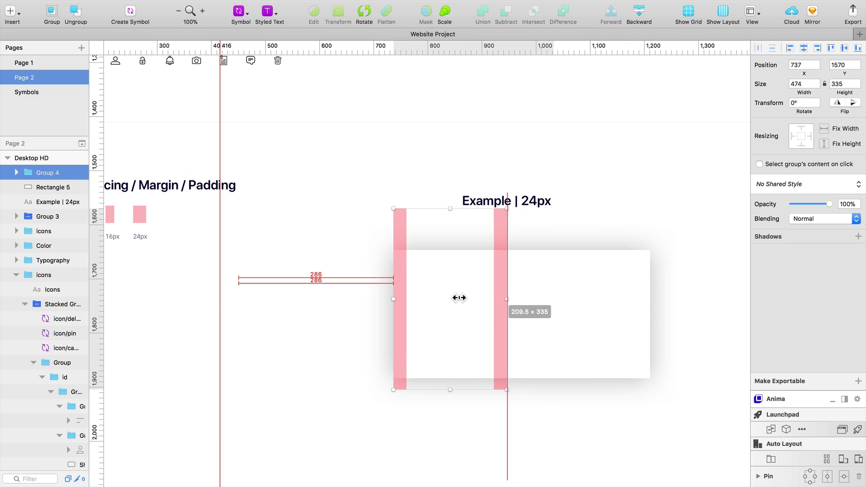
key(Escape)
scroll(415, 285, right, 2)
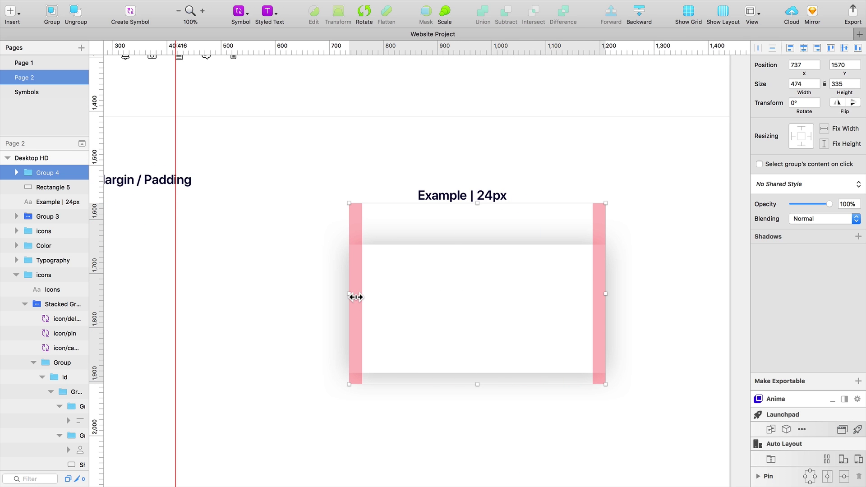
mouse_move(350, 294)
mouse_down()
mouse_move(366, 292)
mouse_move(349, 294)
mouse_up()
scroll(404, 307, left, 1)
scroll(405, 308, left, 2)
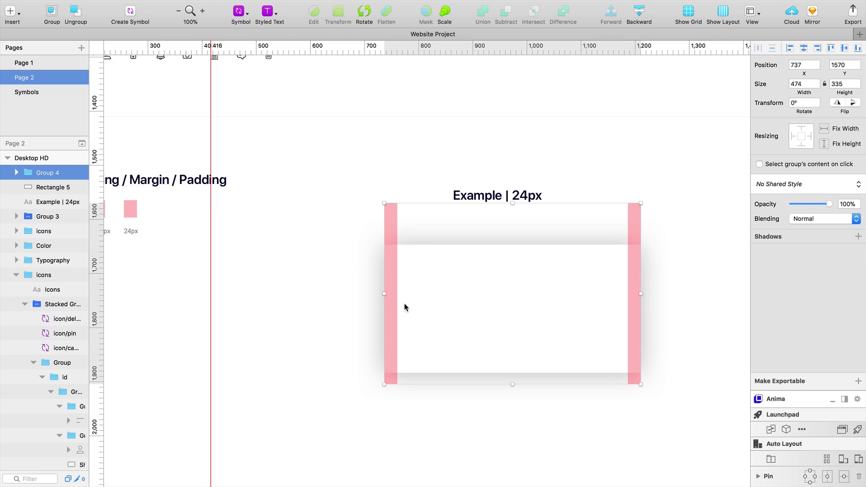
scroll(405, 308, up, 3)
scroll(404, 305, down, 2)
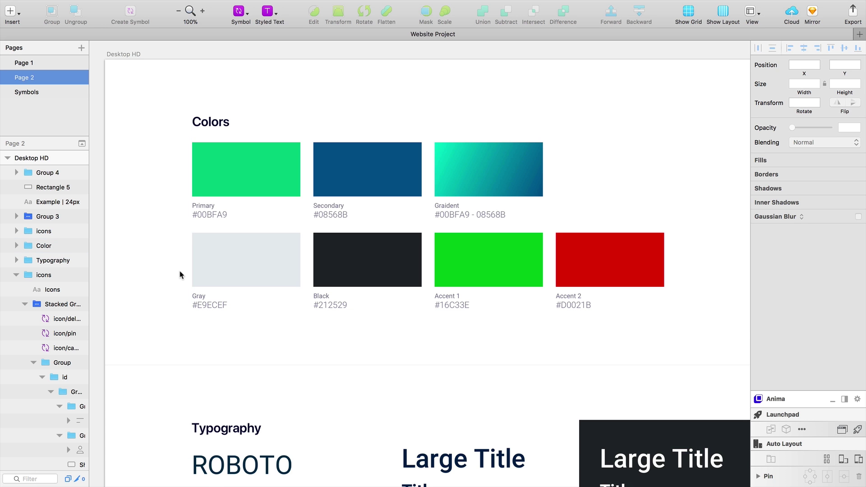
scroll(180, 275, down, 1)
scroll(180, 274, down, 2)
scroll(180, 274, down, 2)
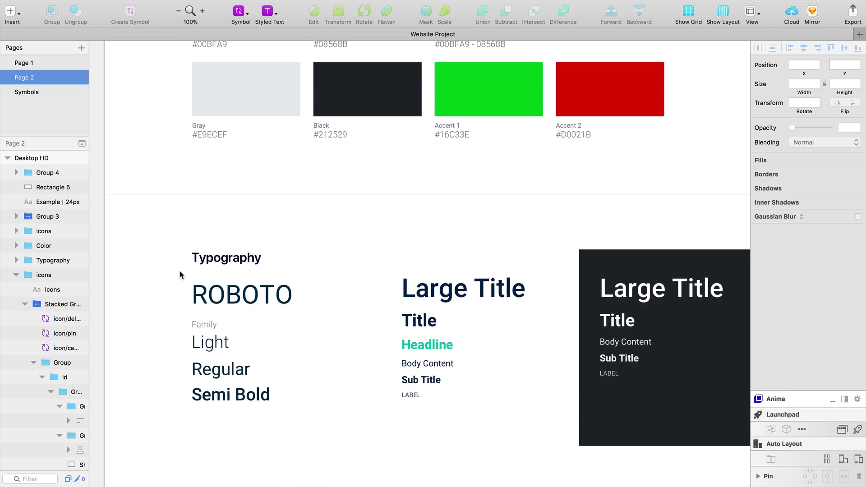
scroll(180, 275, up, 5)
scroll(180, 275, up, 2)
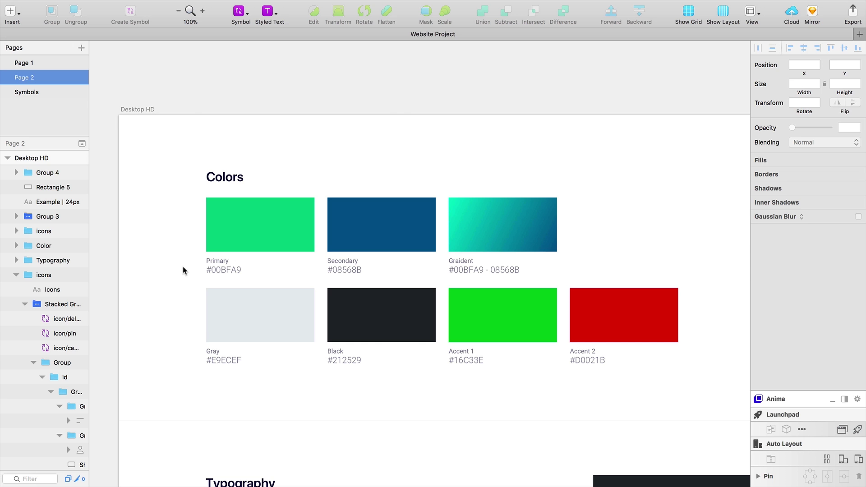
Create the shared style project/color/primary from the green Primary swatch, then go to Page 1
super+click(230, 233)
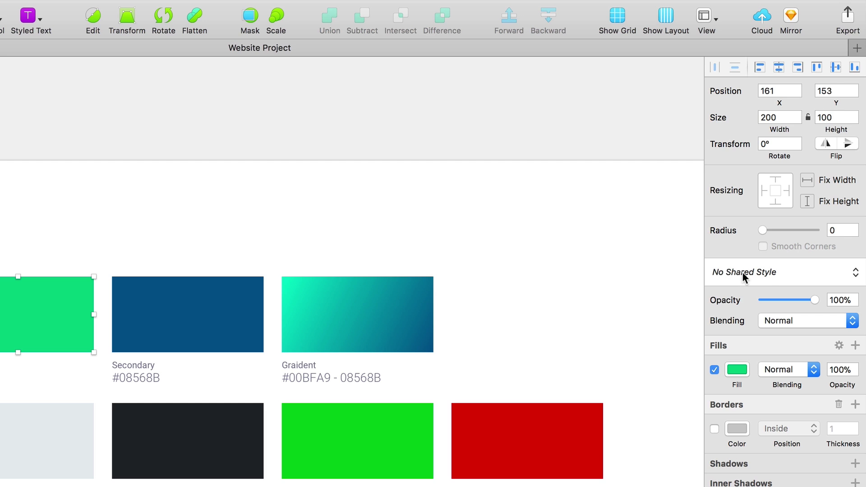
click(770, 272)
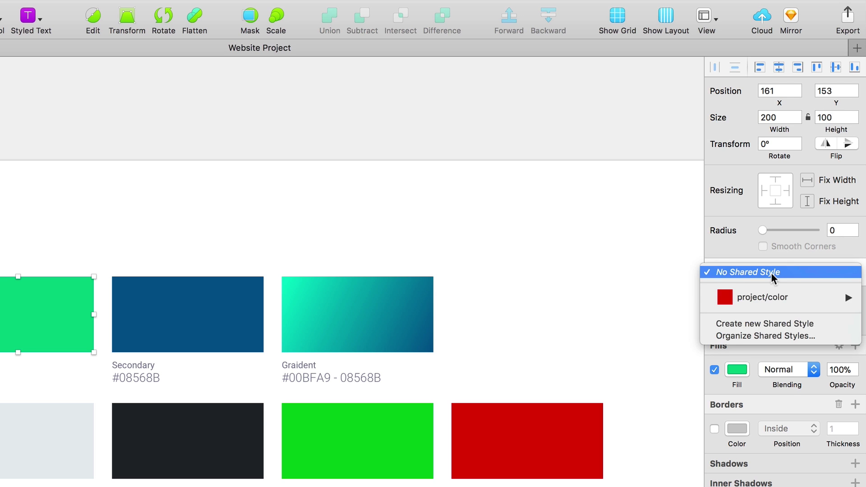
click(759, 323)
text(project/color/primary)
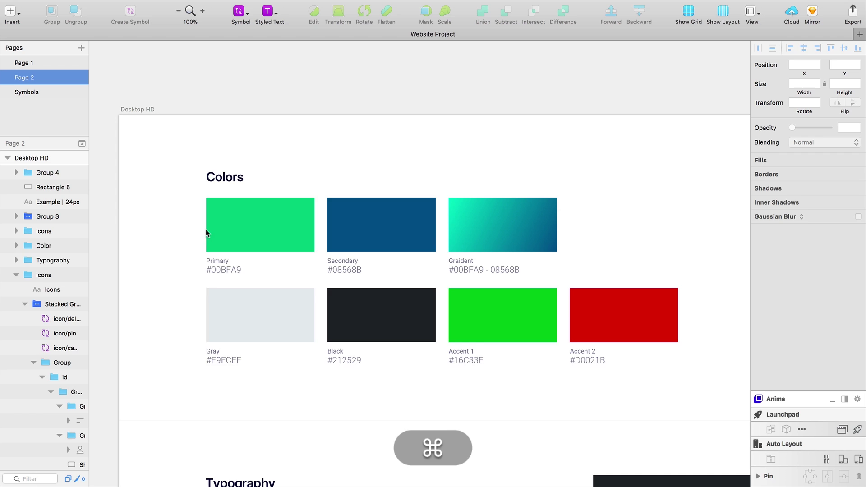
super+click(218, 224)
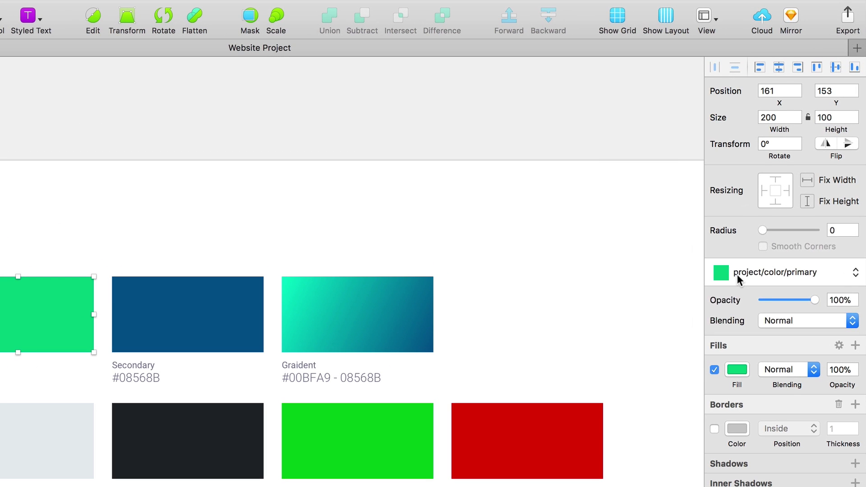
click(737, 273)
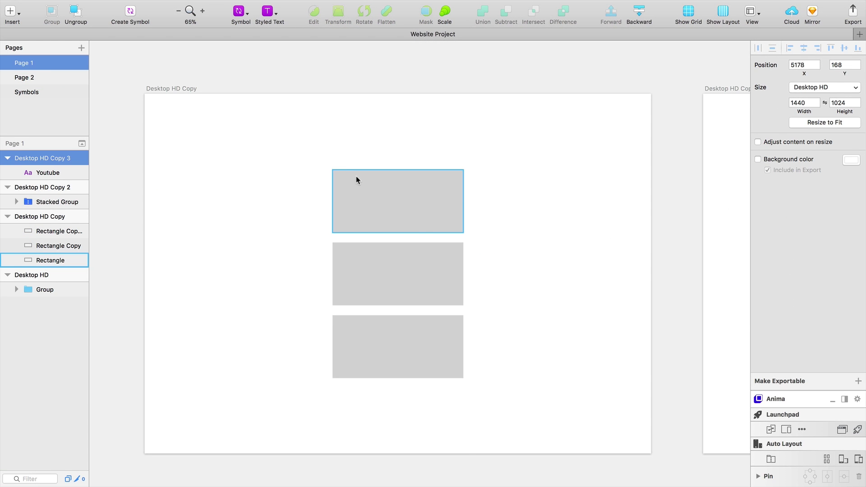
Apply project/color/primary to the top two placeholder rectangles and the gradient style to the third
super+click(365, 182)
click(805, 198)
mouse_move(763, 240)
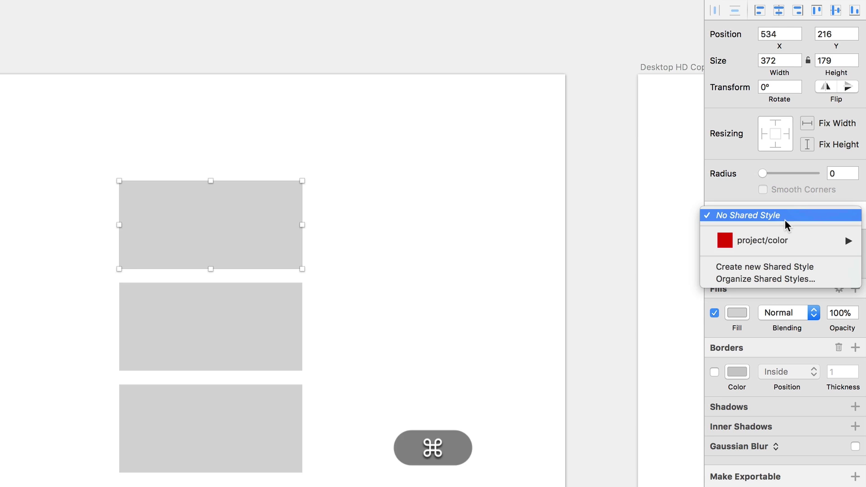
click(656, 326)
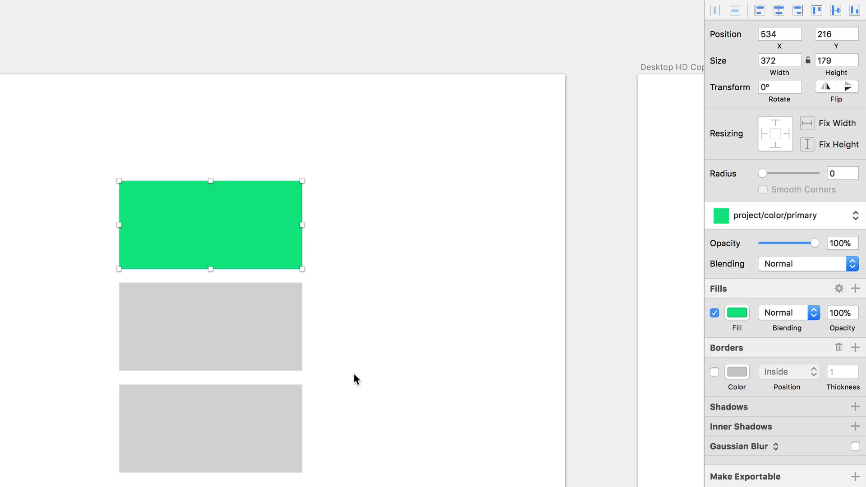
click(247, 328)
click(741, 215)
mouse_move(762, 240)
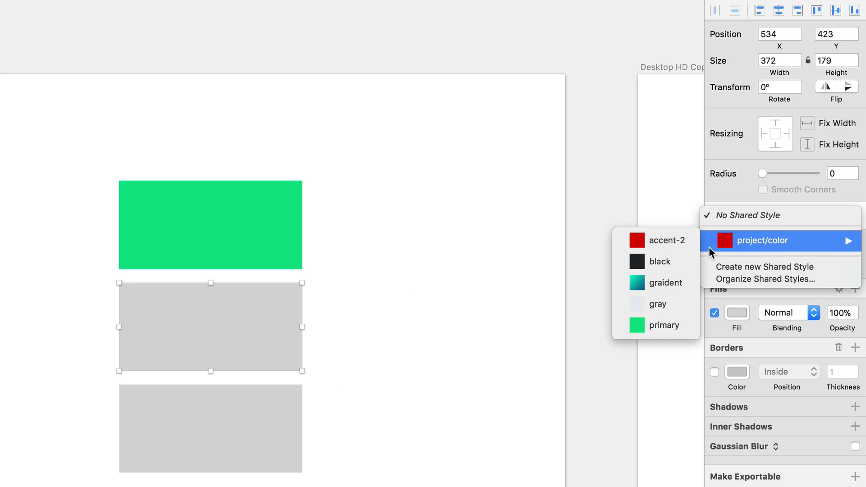
click(638, 324)
super+click(272, 418)
click(759, 211)
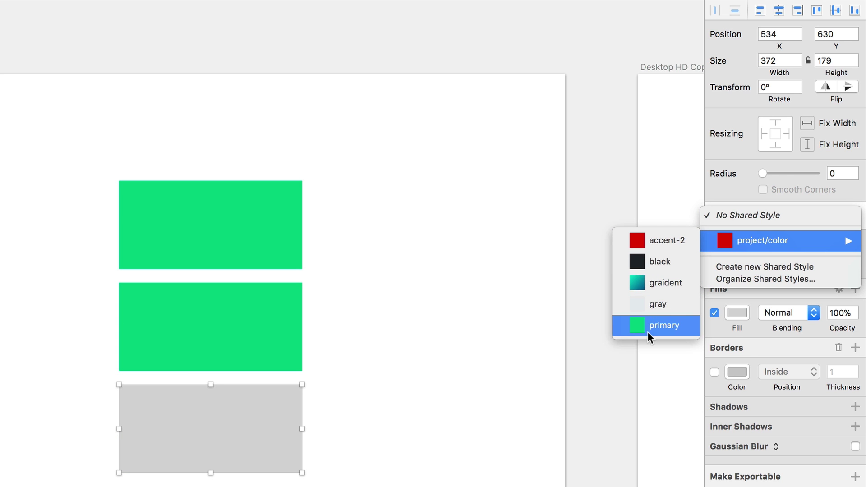
click(662, 283)
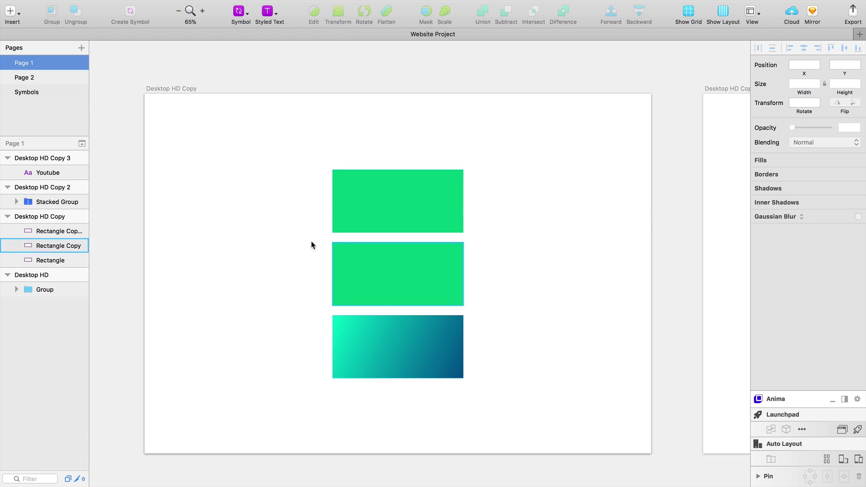
Change the top rectangle's fill to 00FFBC, sync project/color/primary, and return to Page 2
click(382, 203)
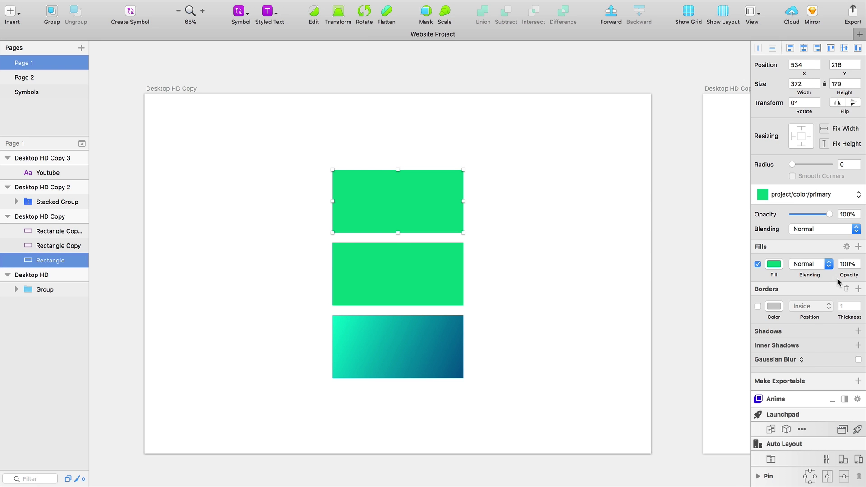
click(774, 265)
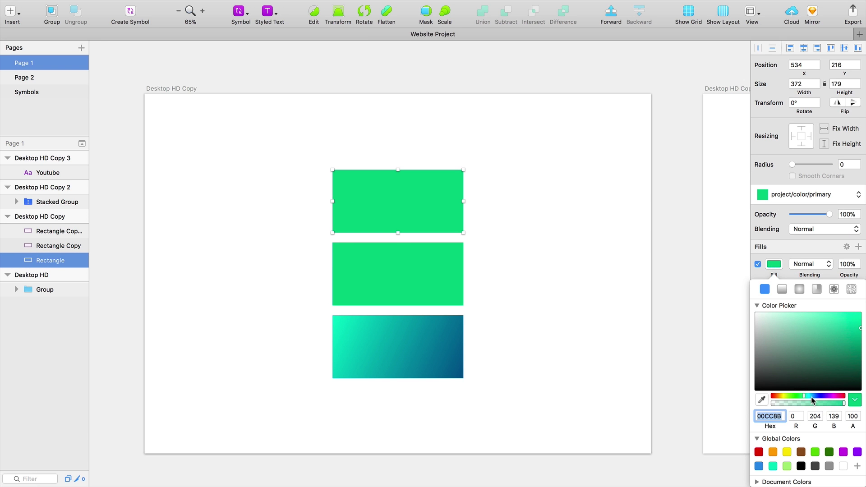
drag(808, 400, 807, 399)
drag(857, 343, 860, 313)
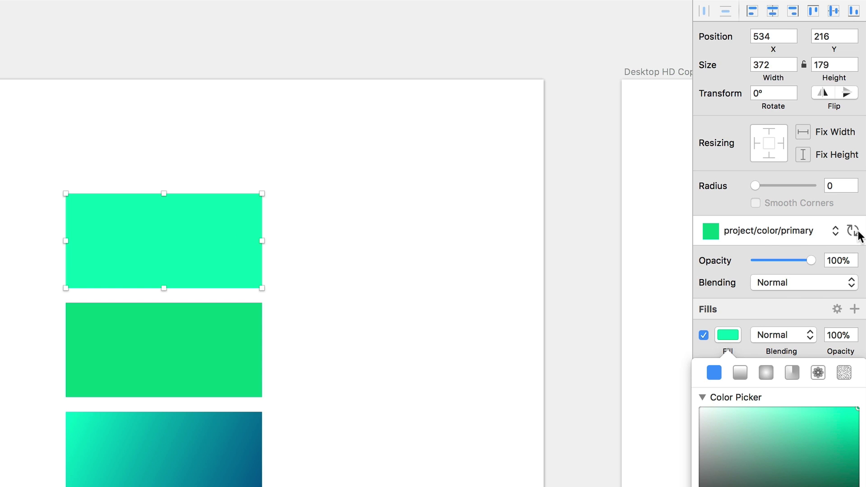
click(854, 231)
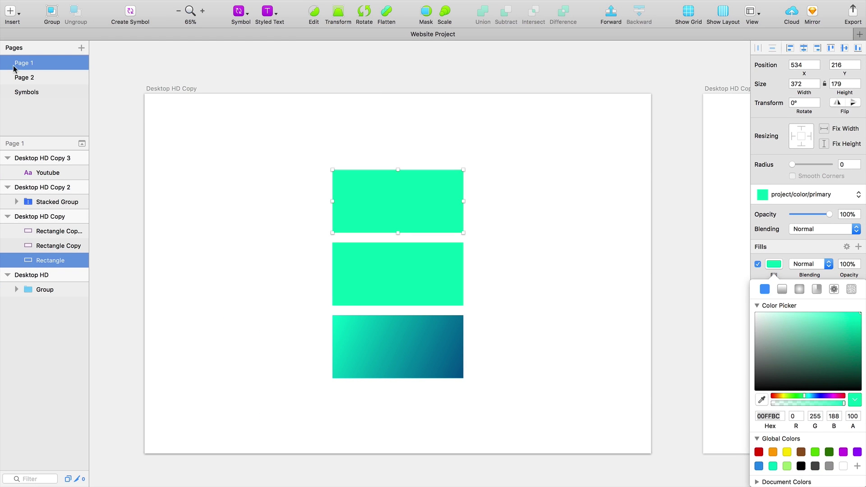
click(23, 78)
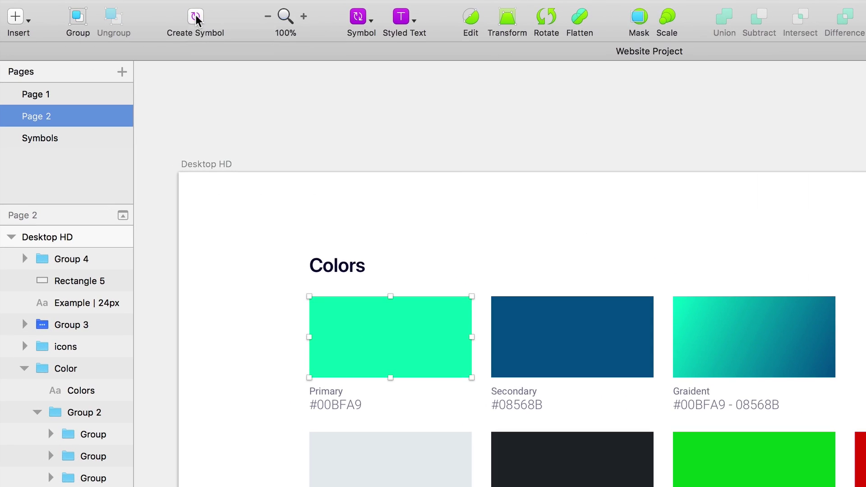
Create a color/primary symbol from the green Primary swatch on Page 2
click(129, 12)
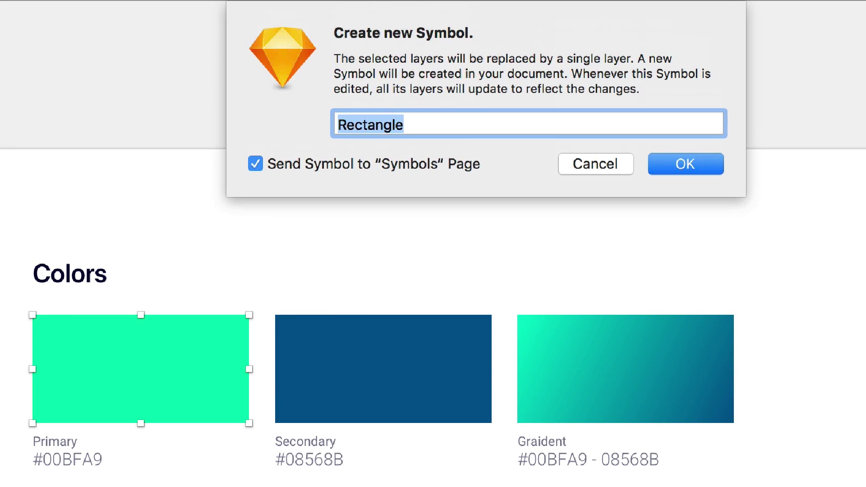
text(col)
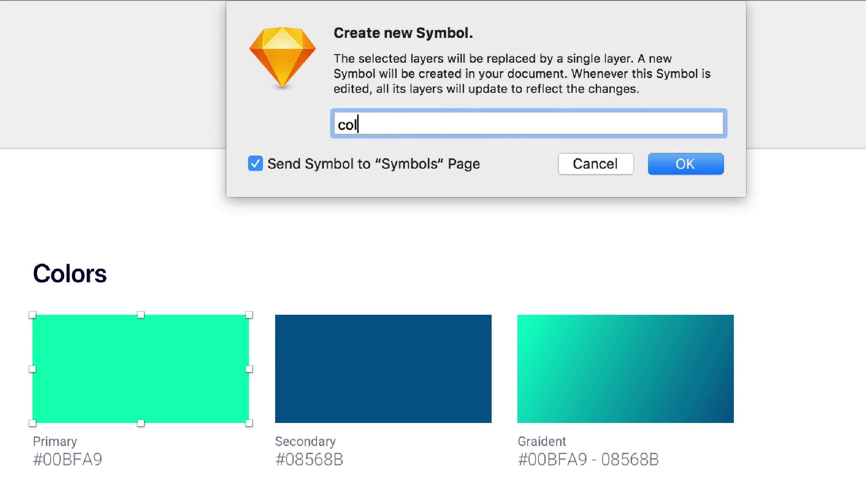
text(or/)
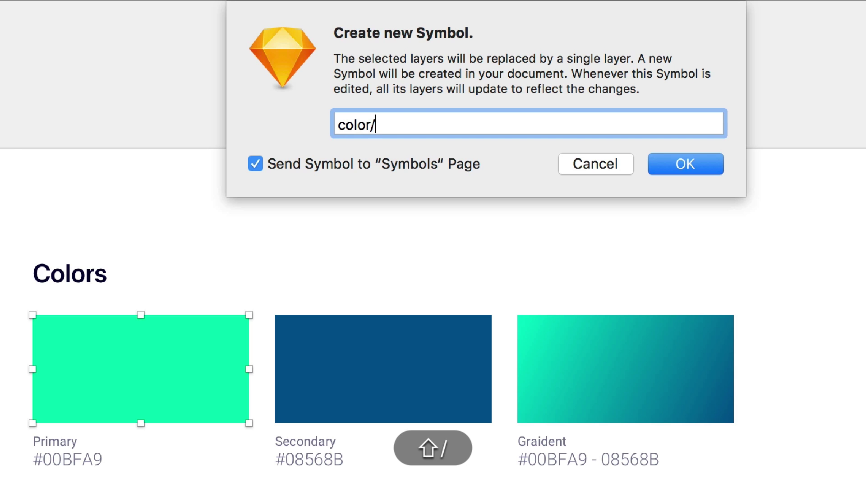
text(primary)
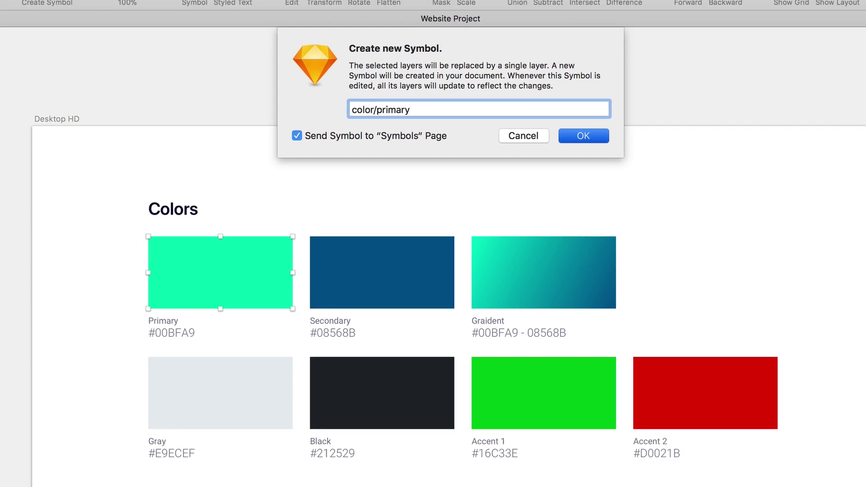
key(Return)
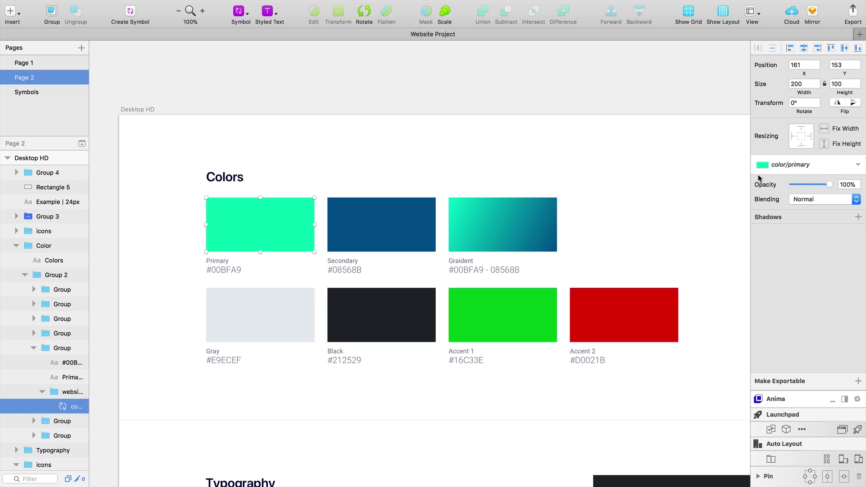
click(767, 162)
click(512, 127)
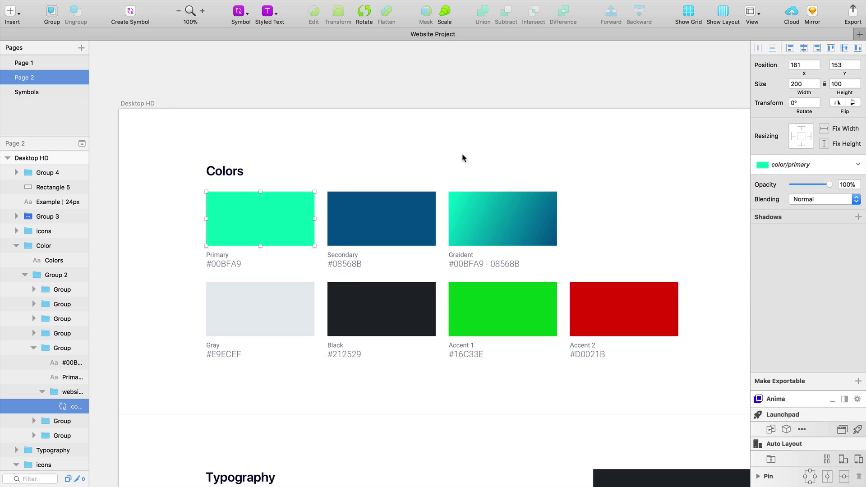
scroll(463, 158, down, 3)
scroll(462, 157, down, 5)
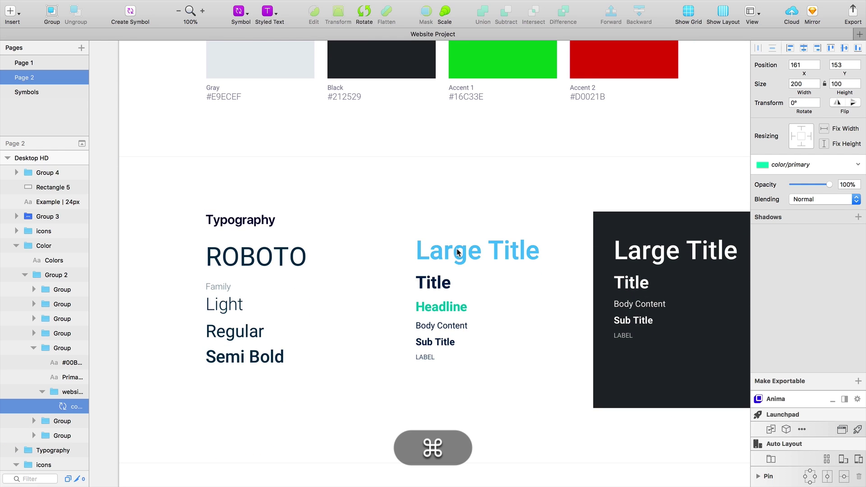
Create the text style project/typography/default/large-text from the Large Title sample text
super+click(469, 257)
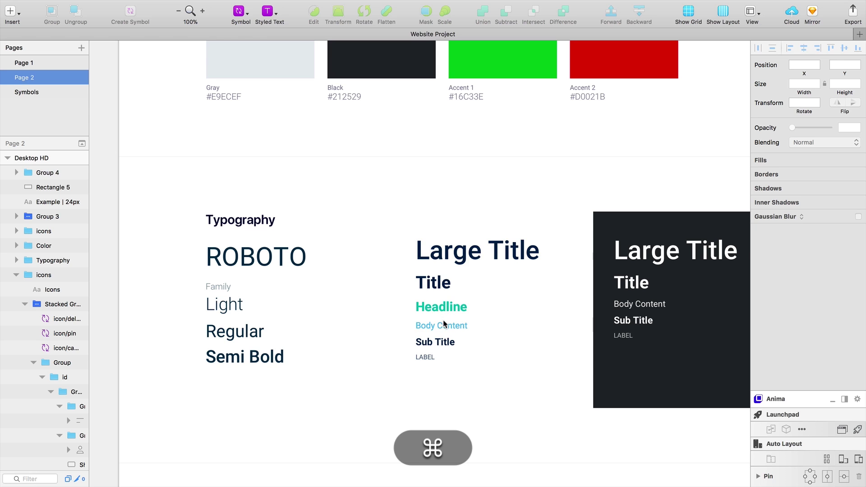
super+click(467, 263)
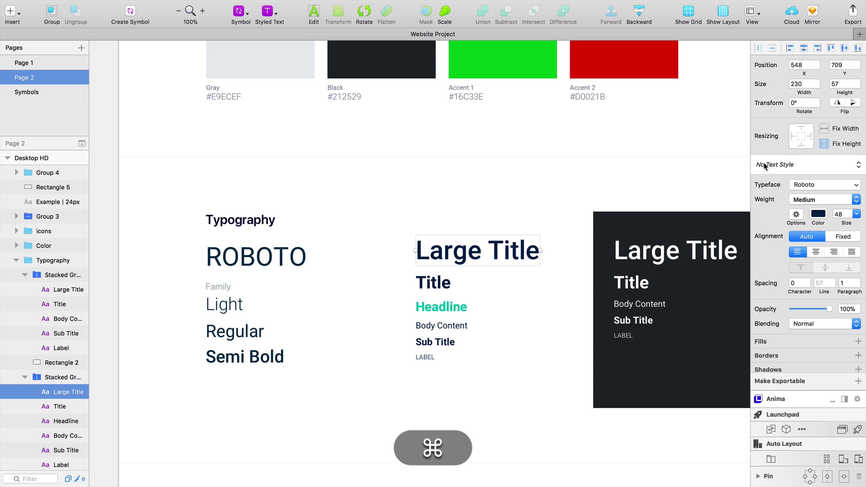
click(793, 164)
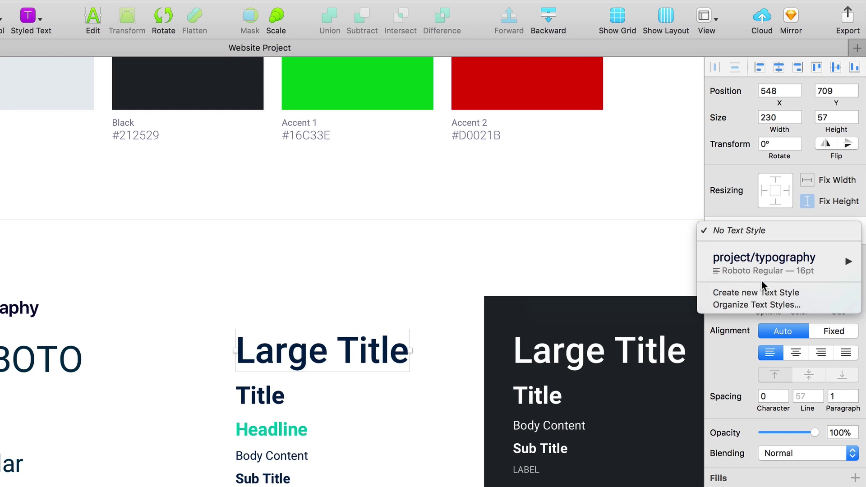
click(760, 286)
text(project/typography/default/)
key(super+space)
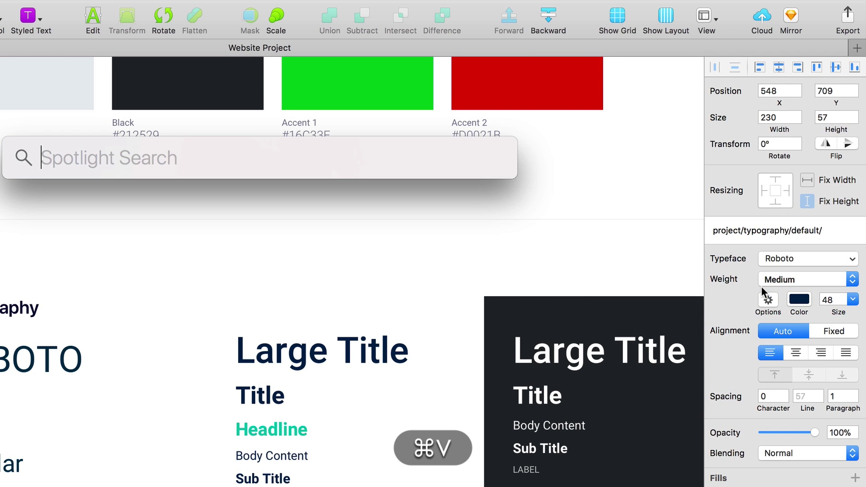
key(Escape)
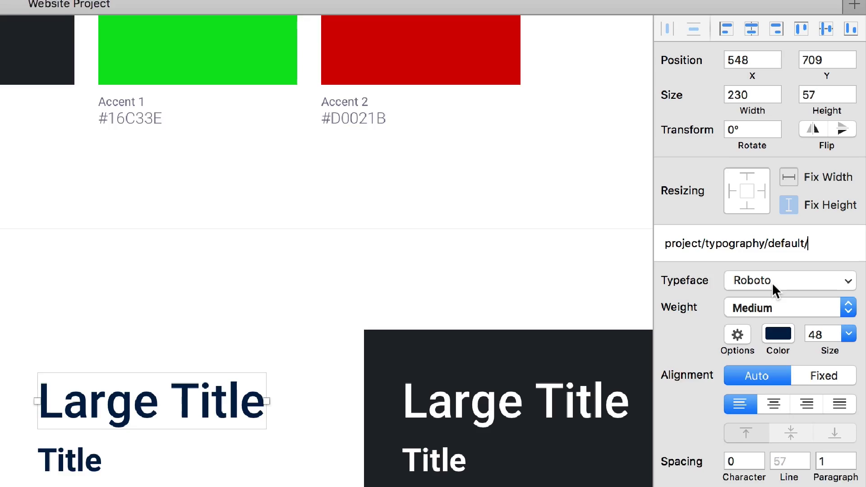
text(large)
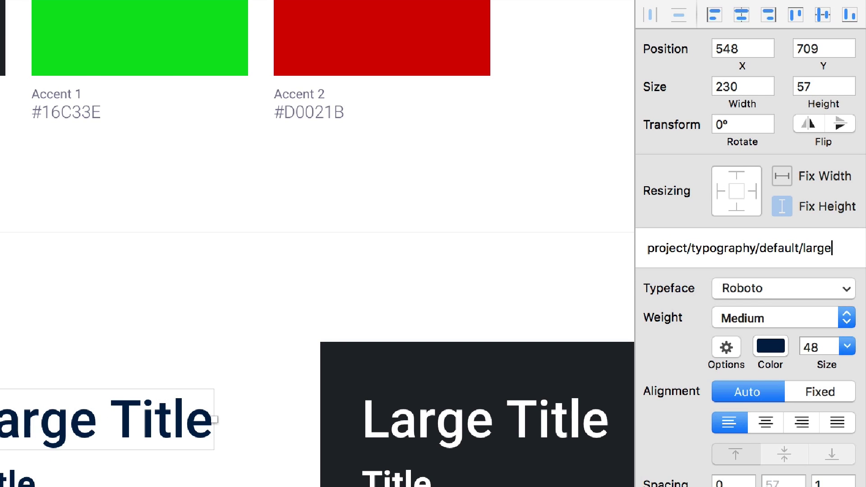
key(BackSpace)
text(text)
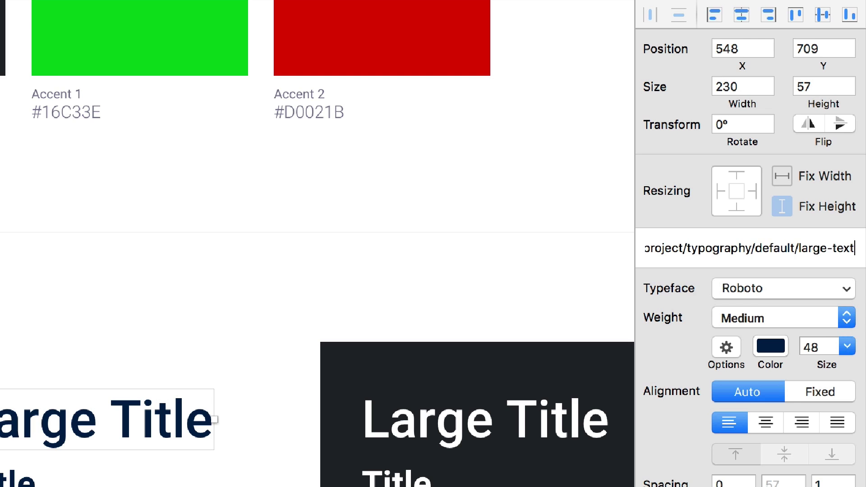
key(Return)
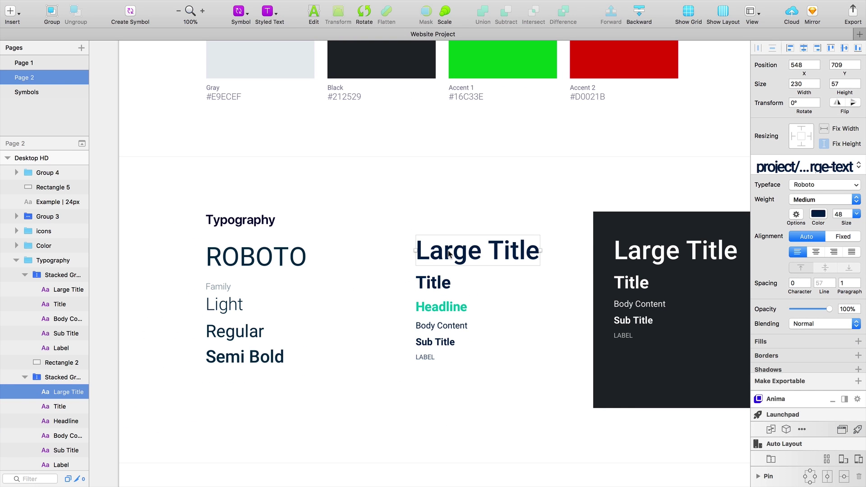
click(805, 171)
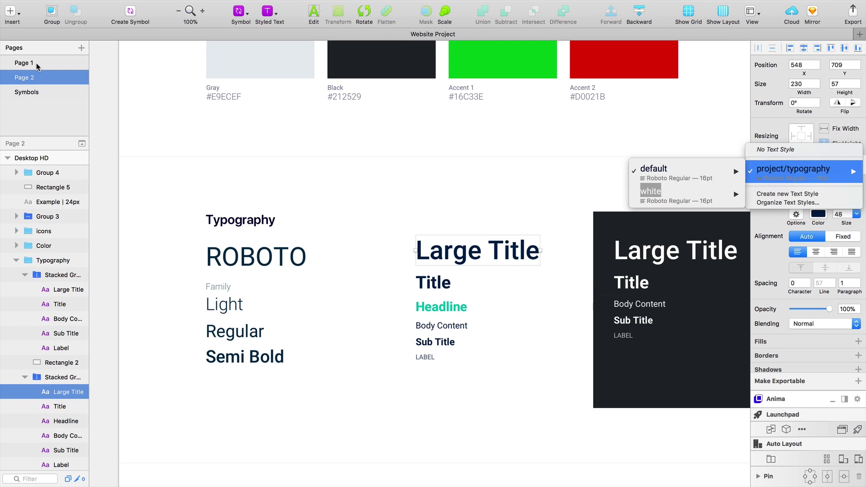
Give the name Title Style, the tagline Body Content Style, and the address Label Style
click(36, 63)
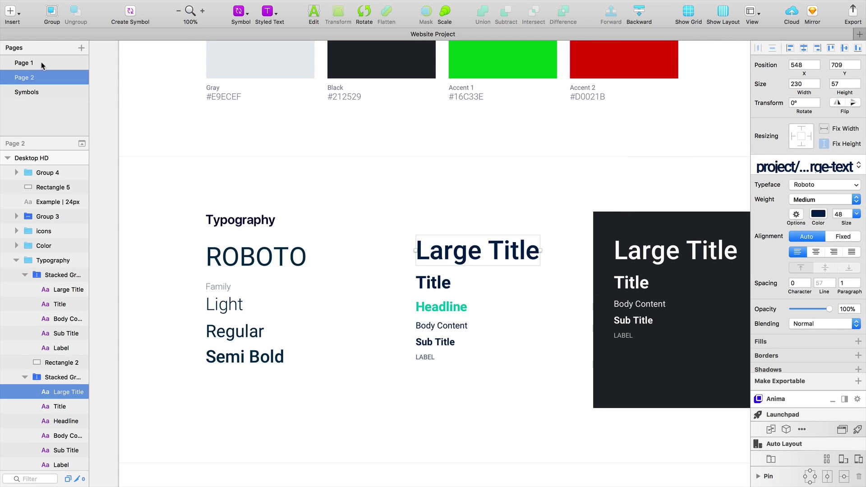
click(41, 62)
scroll(319, 153, right, 5)
scroll(320, 153, right, 5)
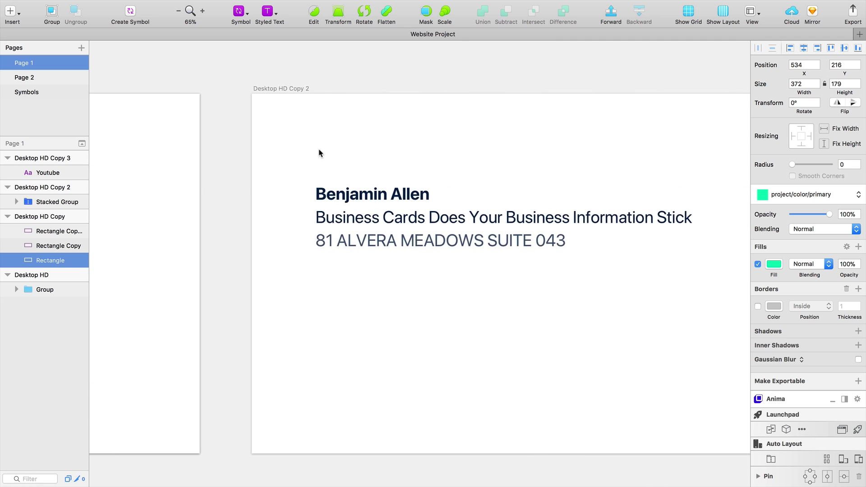
scroll(484, 236, right, 2)
scroll(487, 236, right, 1)
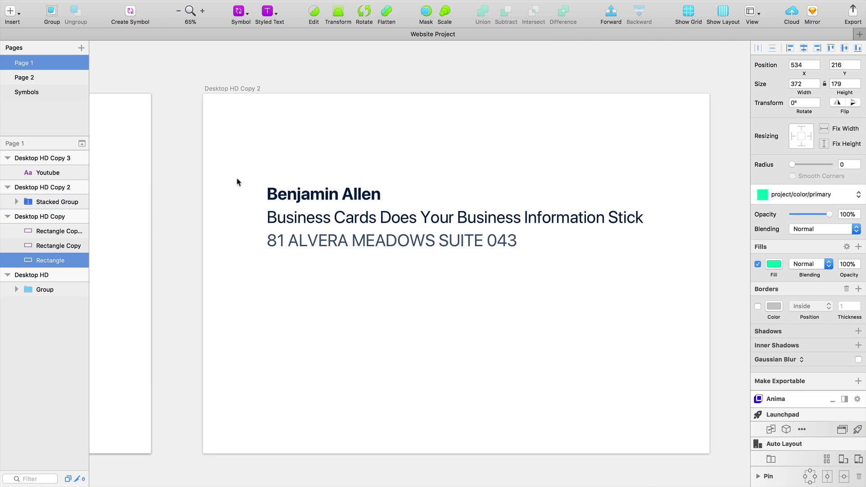
super+click(323, 194)
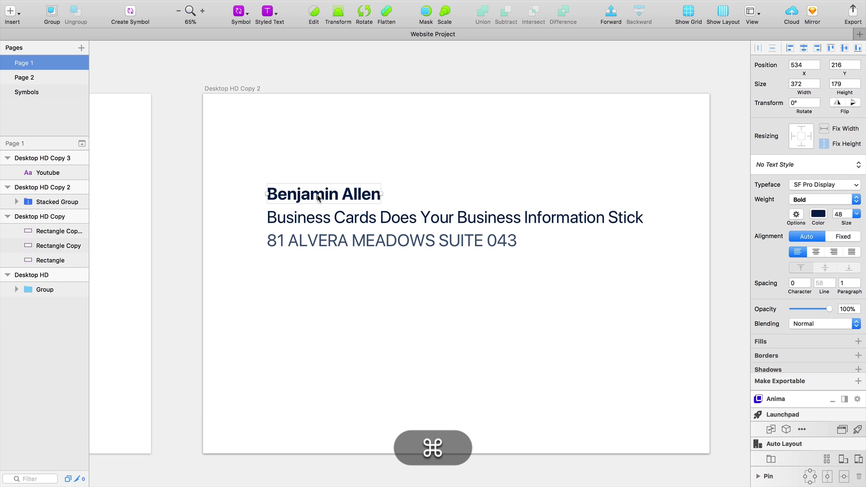
click(787, 170)
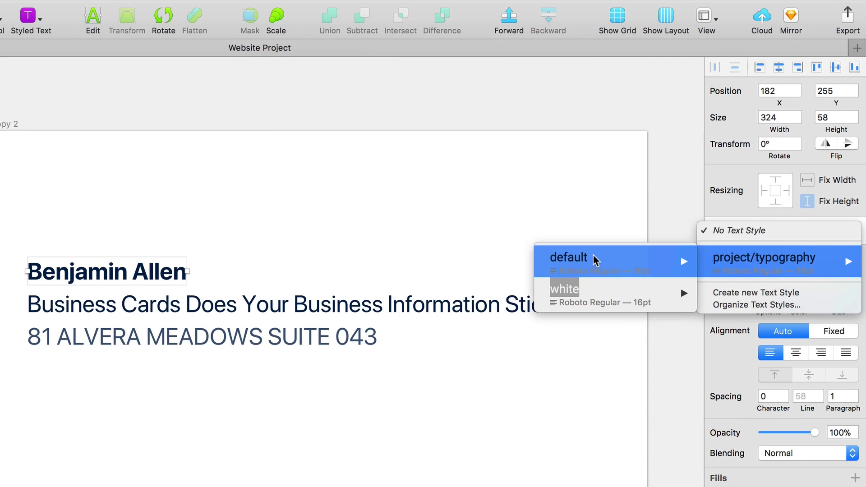
mouse_move(612, 258)
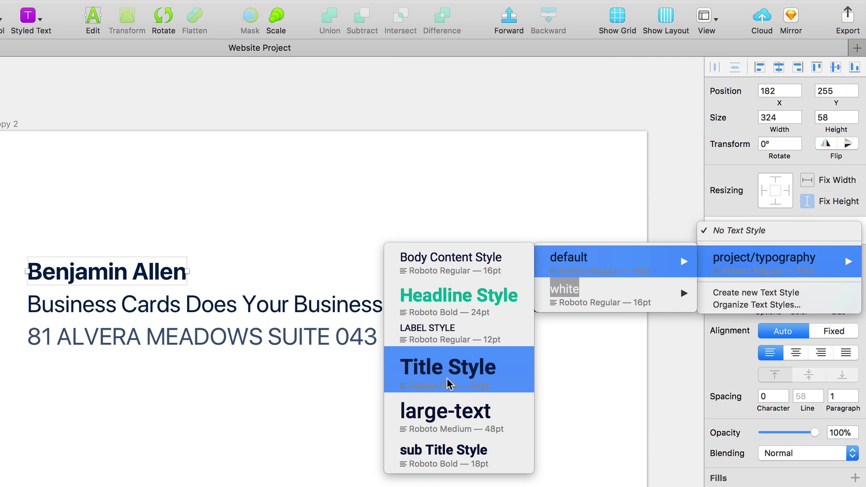
click(413, 377)
super+click(125, 308)
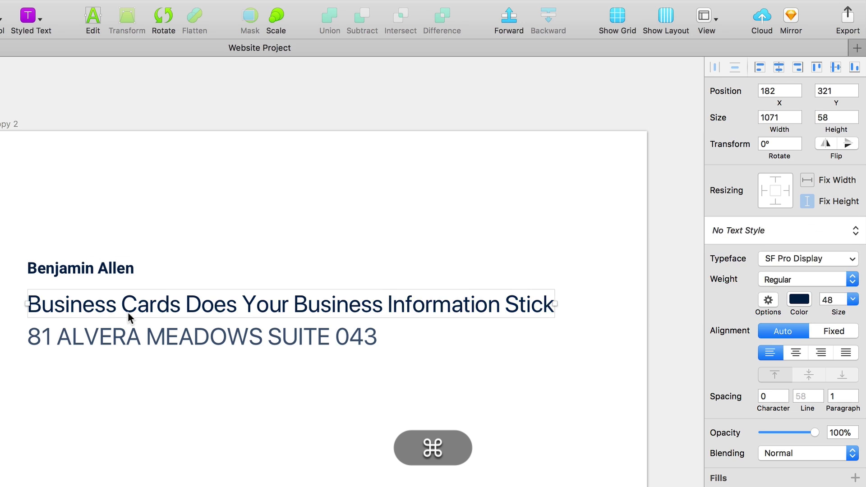
click(764, 233)
click(453, 261)
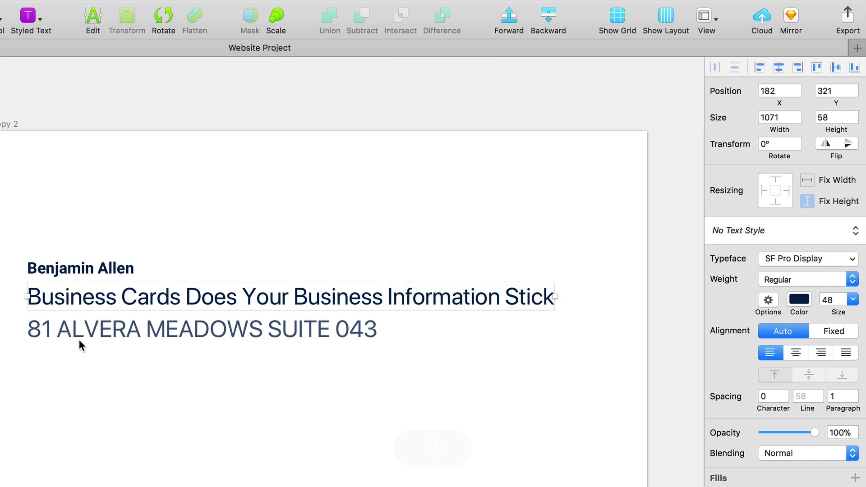
super+click(101, 330)
click(825, 232)
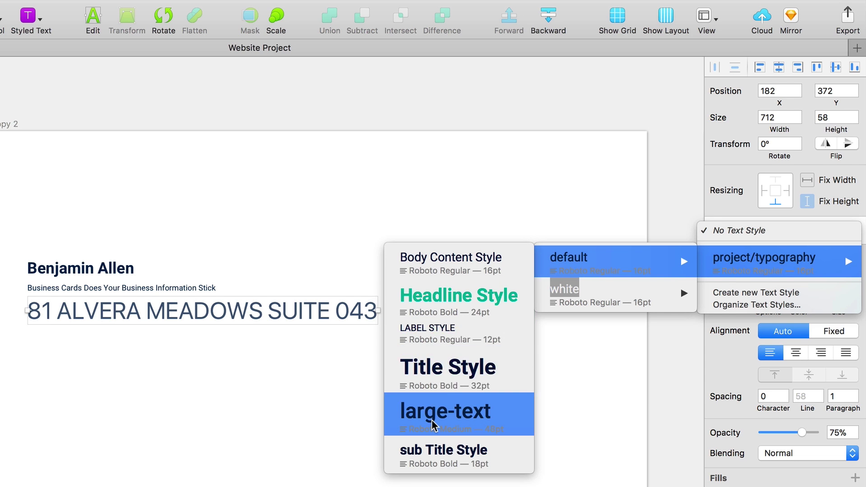
key(Escape)
scroll(262, 213, up, 5)
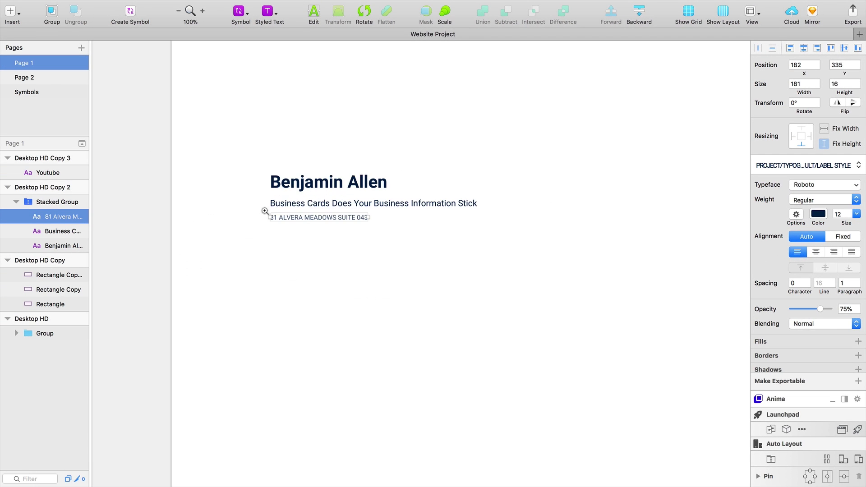
scroll(266, 213, up, 5)
scroll(249, 181, up, 2)
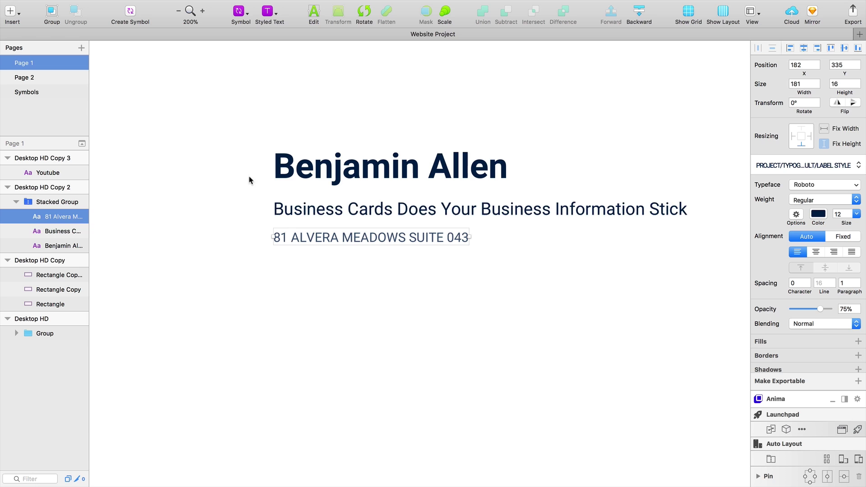
Set the Business Cards tagline to size 18 and sync the Body Content text style
click(323, 213)
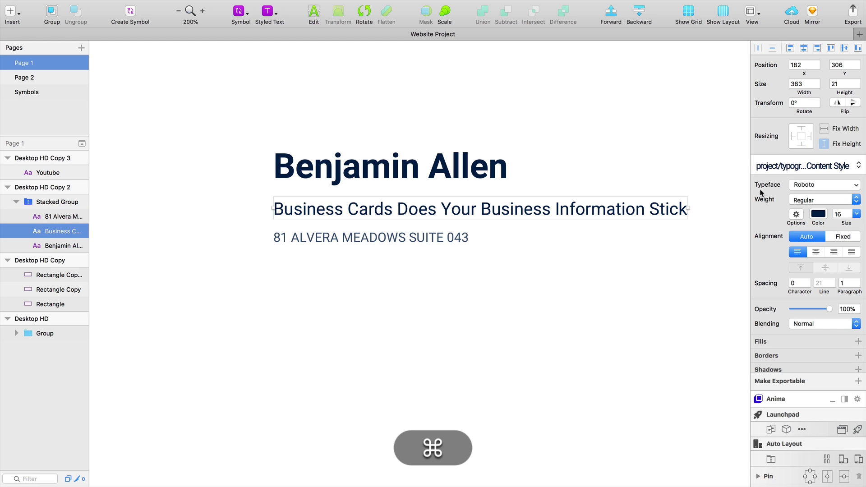
click(840, 214)
text(1)
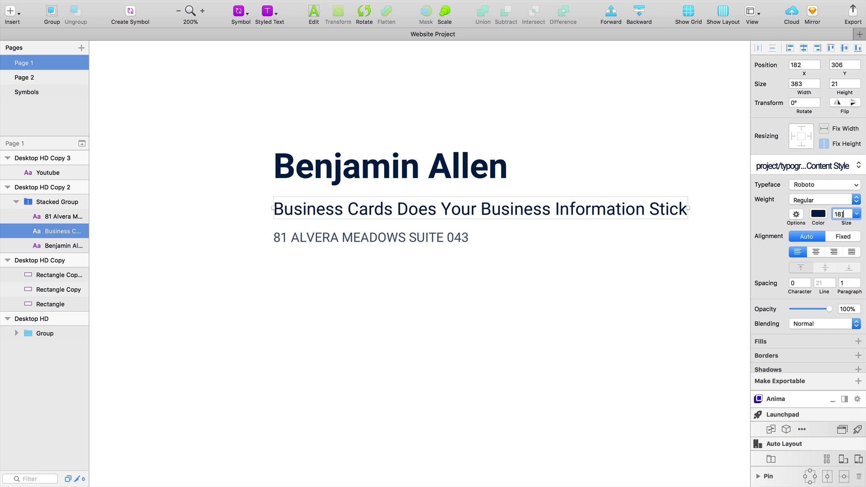
key(Return)
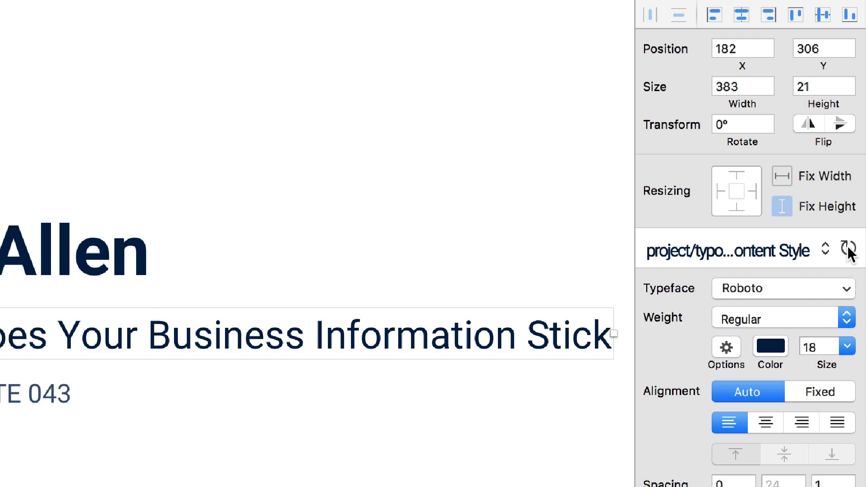
key(alt)
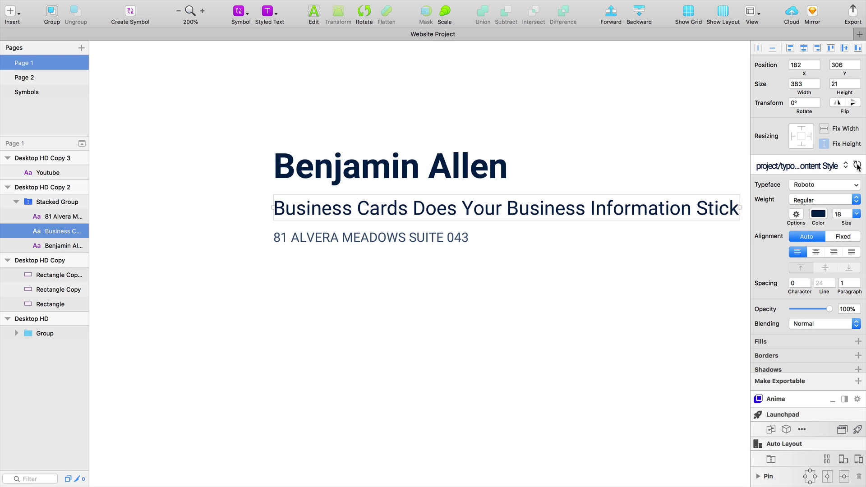
click(858, 165)
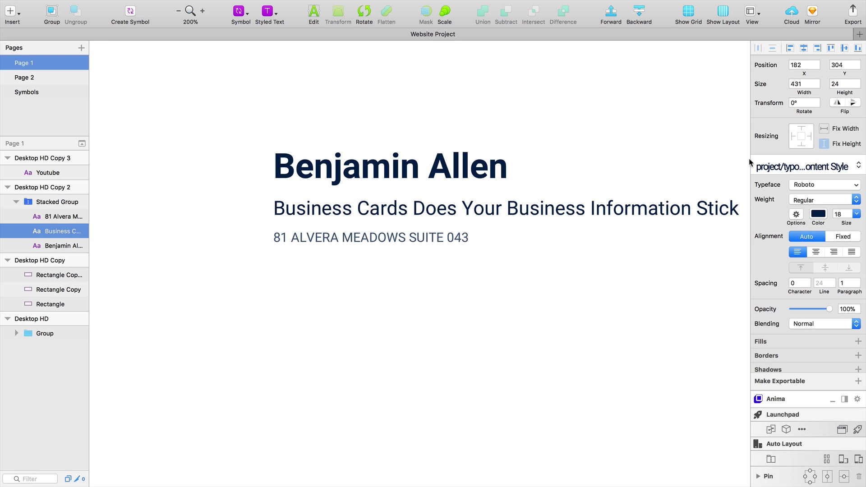
Return to Page 2 and check the Body Content sample text
click(23, 77)
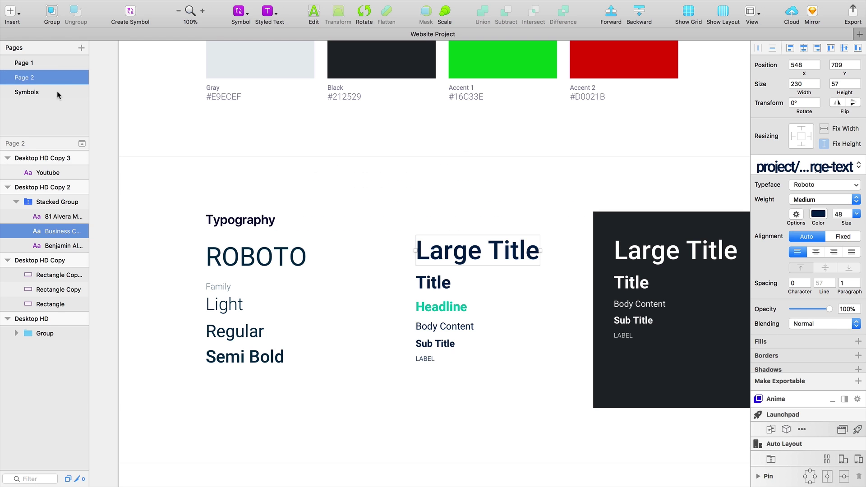
super+click(448, 326)
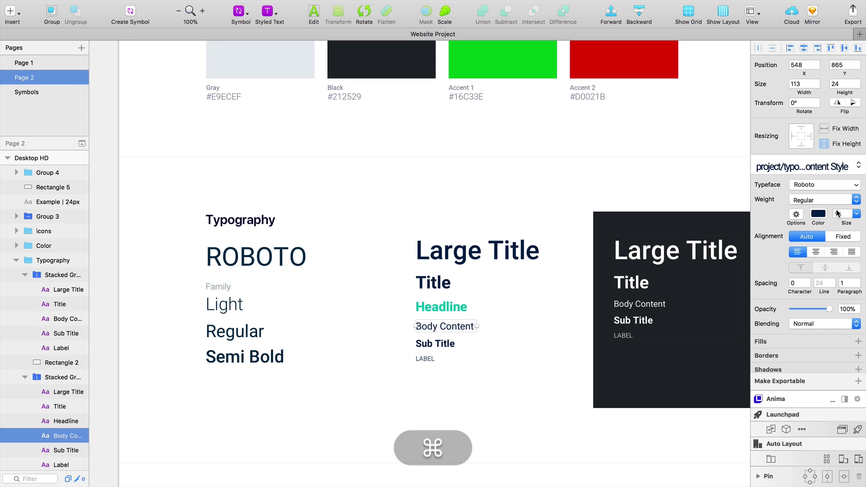
click(483, 392)
scroll(490, 318, down, 5)
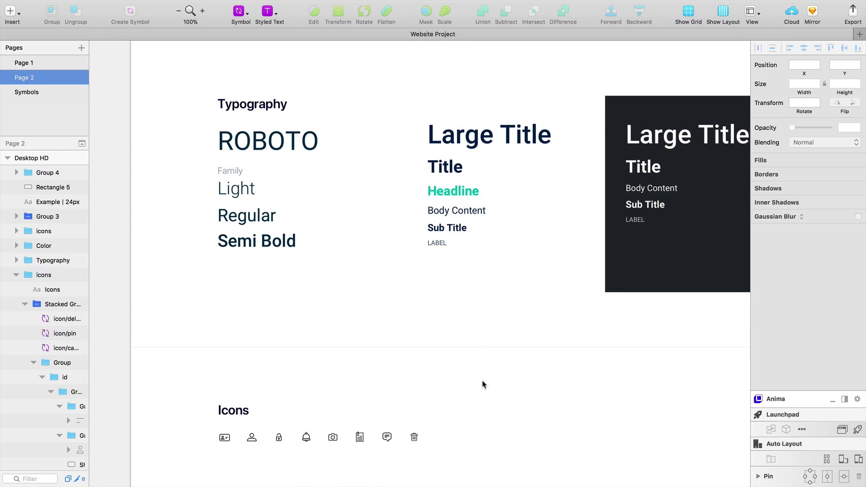
scroll(482, 382, down, 4)
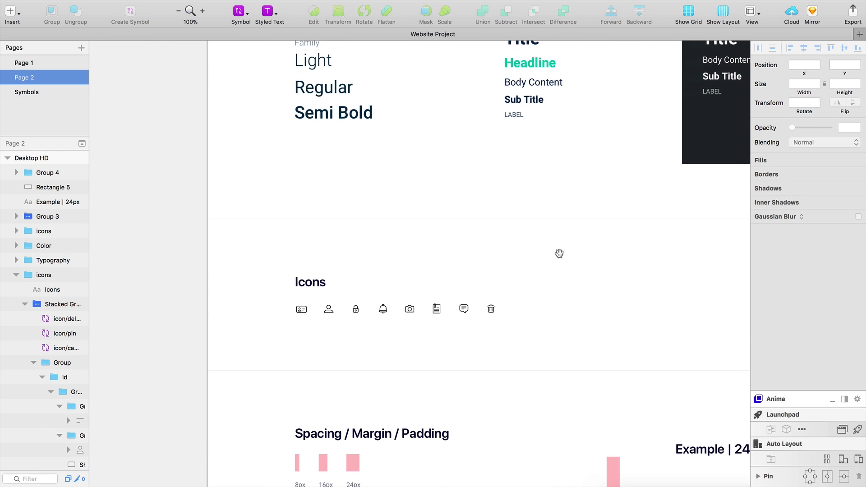
Zoom into the Icons section and inspect the person, lock, bell, camera and pin symbols
click(338, 332)
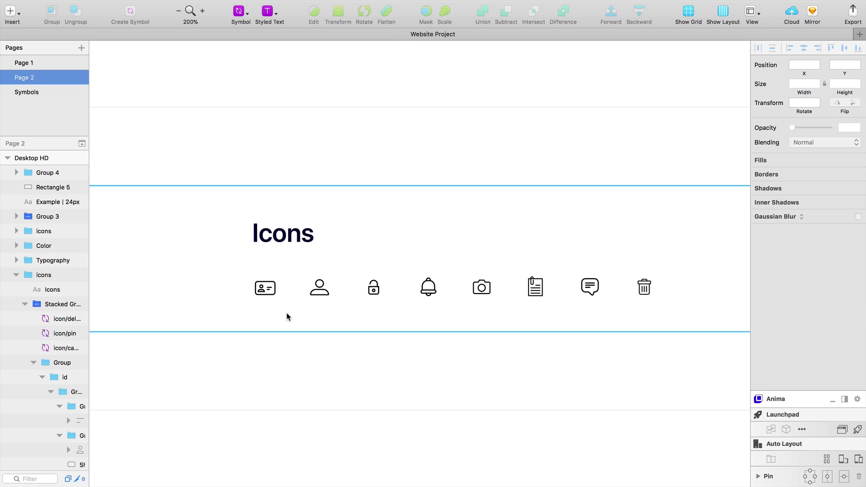
super+click(318, 291)
super+click(374, 290)
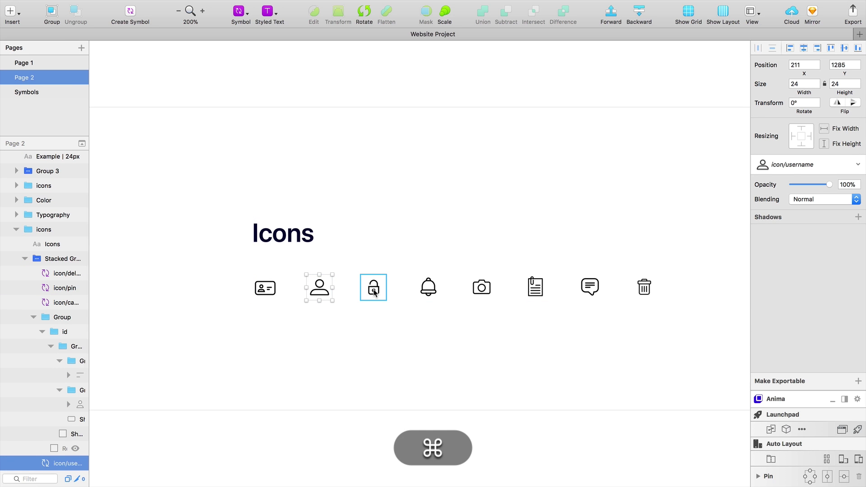
super+click(425, 291)
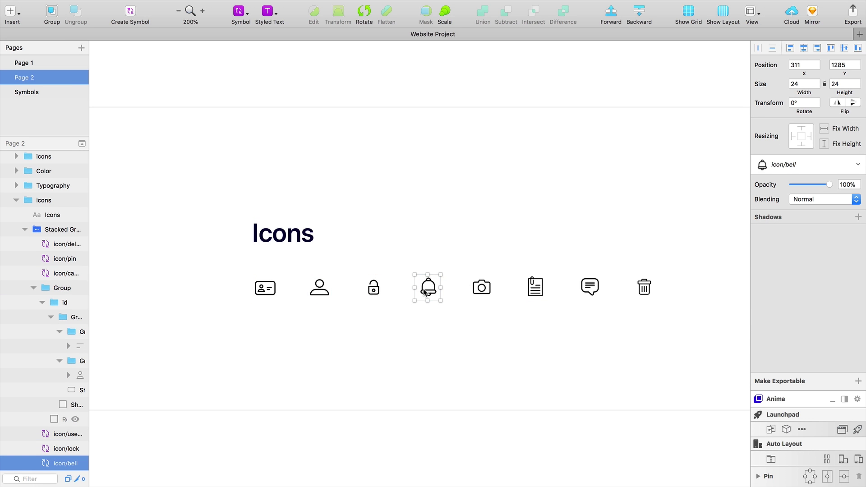
super+click(478, 291)
super+click(535, 289)
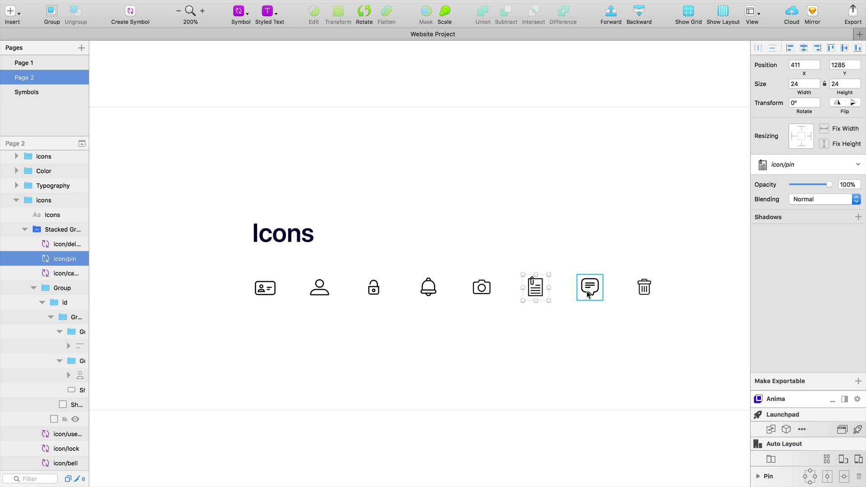
Insert the icon/camera symbol beside the YOUTUBE text on the Desktop HD Copy 3 artboard
click(34, 65)
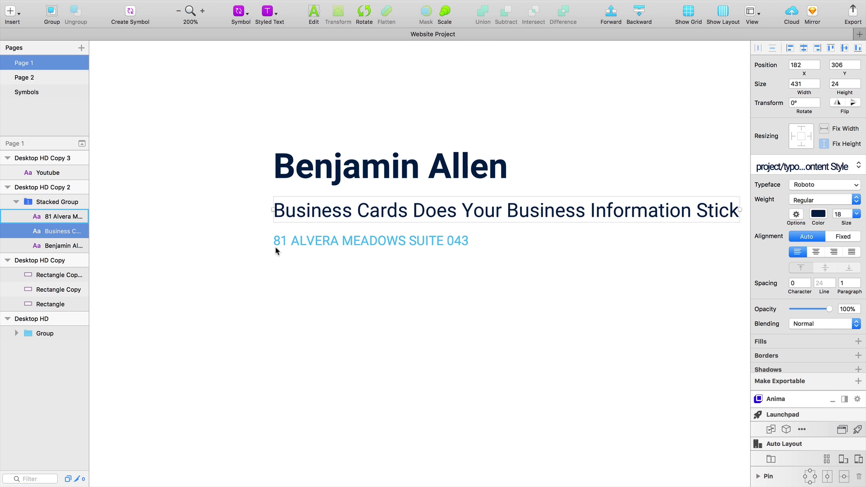
scroll(276, 250, right, 5)
scroll(276, 251, right, 5)
scroll(275, 251, right, 5)
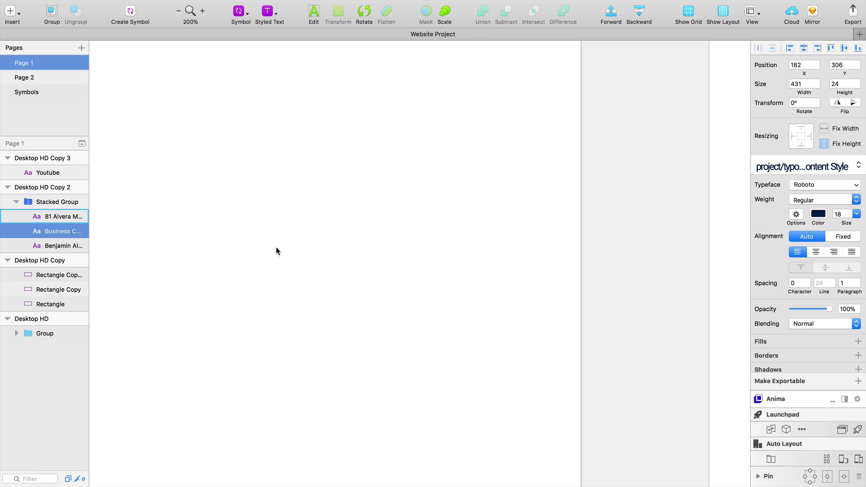
scroll(276, 251, down, 3)
scroll(381, 267, right, 5)
scroll(499, 250, up, 3)
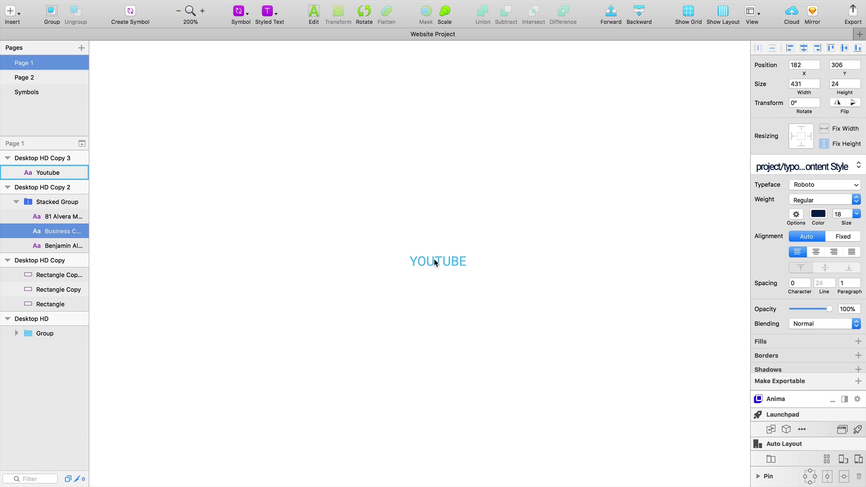
click(433, 259)
click(10, 11)
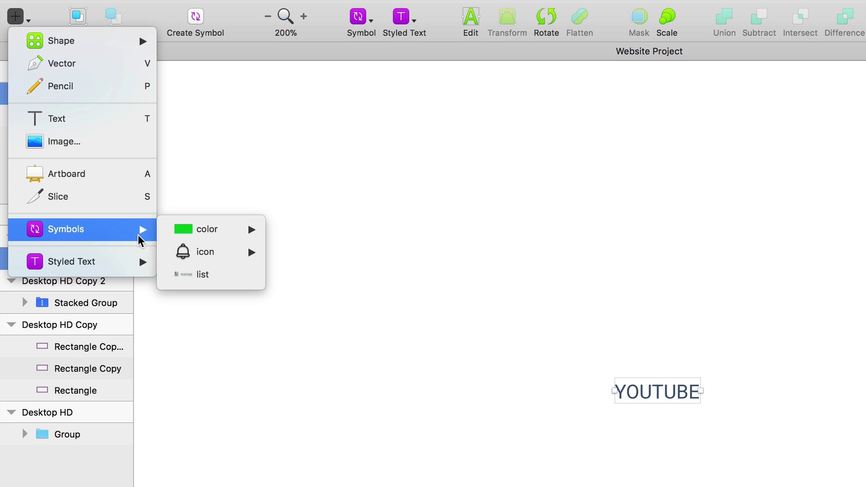
mouse_move(205, 252)
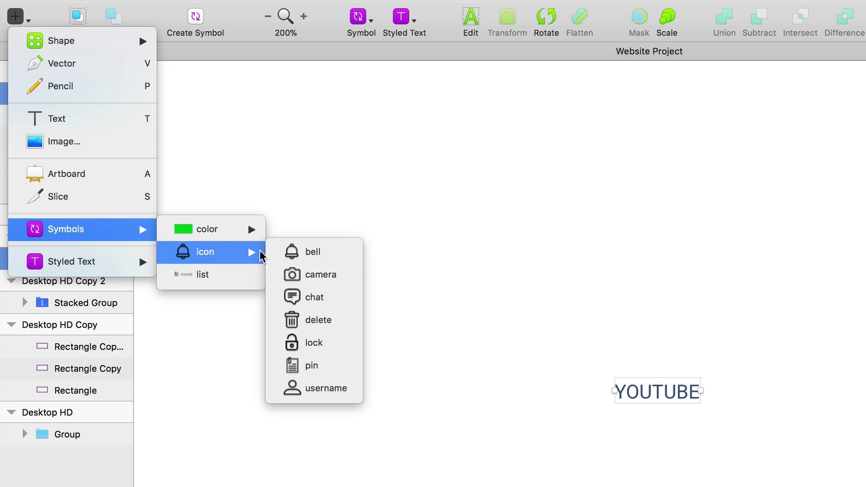
click(296, 274)
click(430, 301)
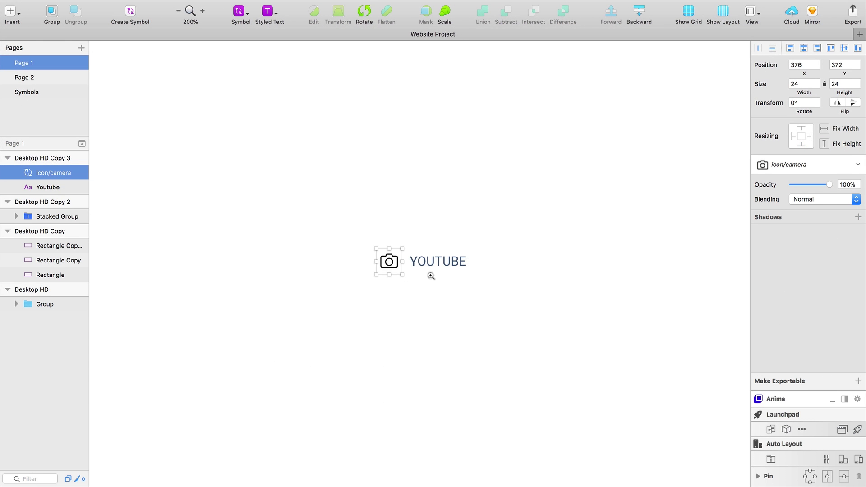
Zoom in and swap the camera icon for icon/chat
key(super+plus)
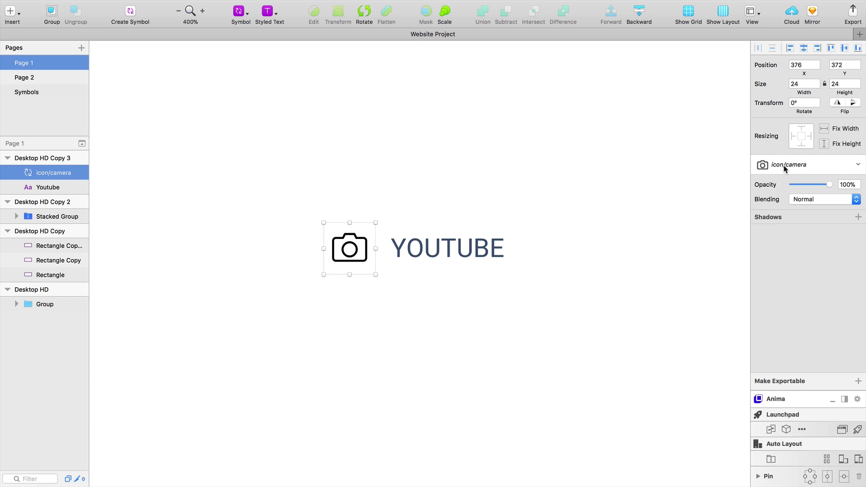
click(785, 168)
click(783, 226)
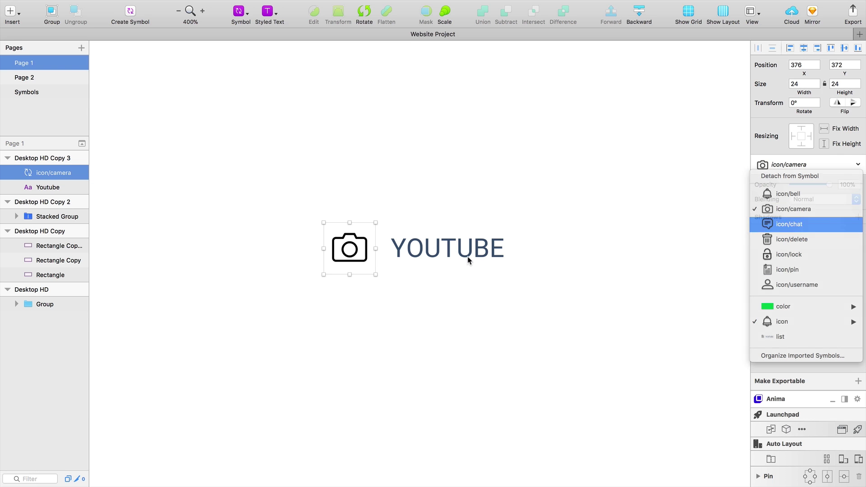
Combine the chat icon and YOUTUBE text into a new symbol named 'list'
drag(573, 190, 358, 300)
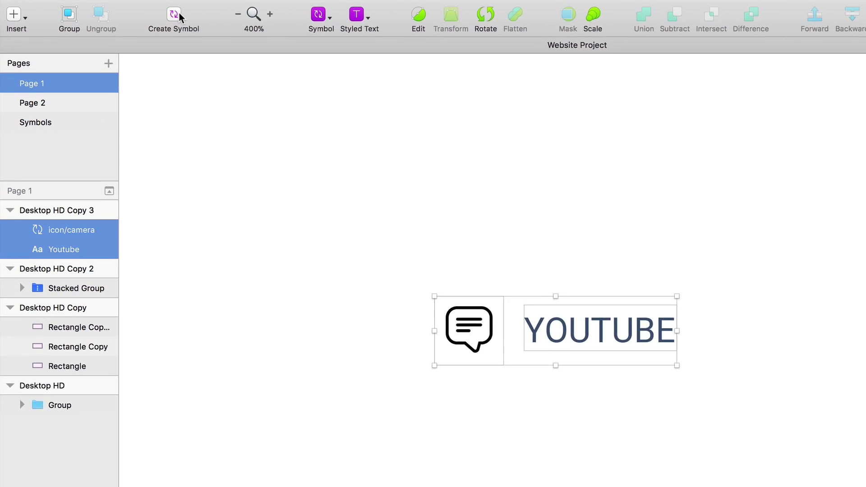
click(132, 12)
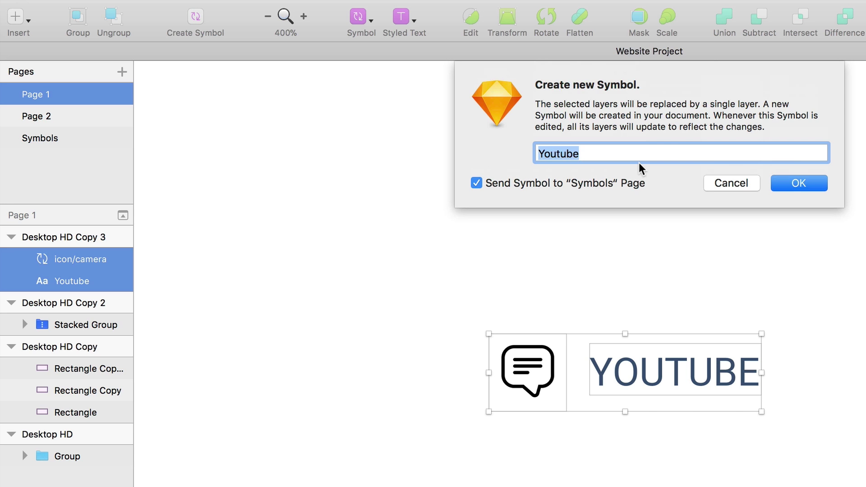
text(soci)
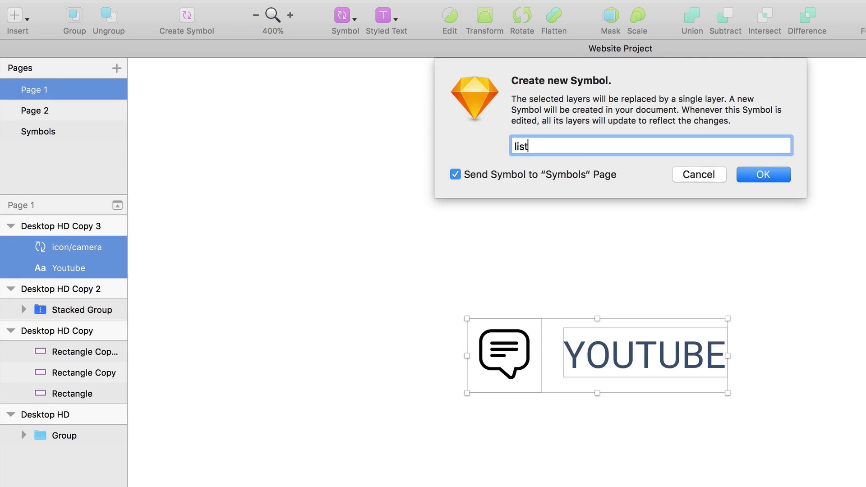
key(Return)
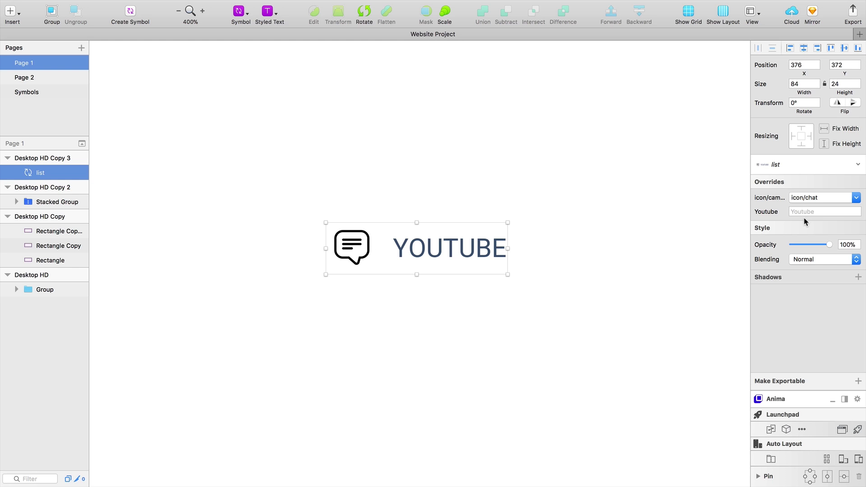
Try the camera, trash and person icon overrides and set the label to HELLO
click(803, 201)
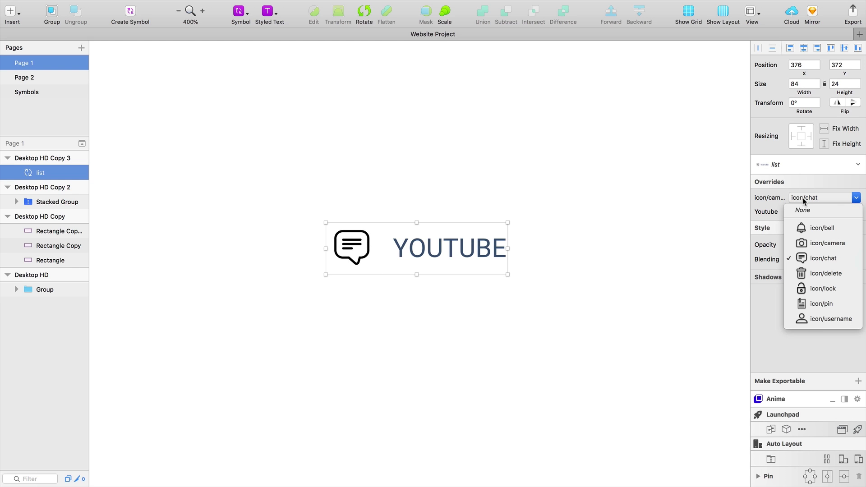
click(807, 245)
click(811, 201)
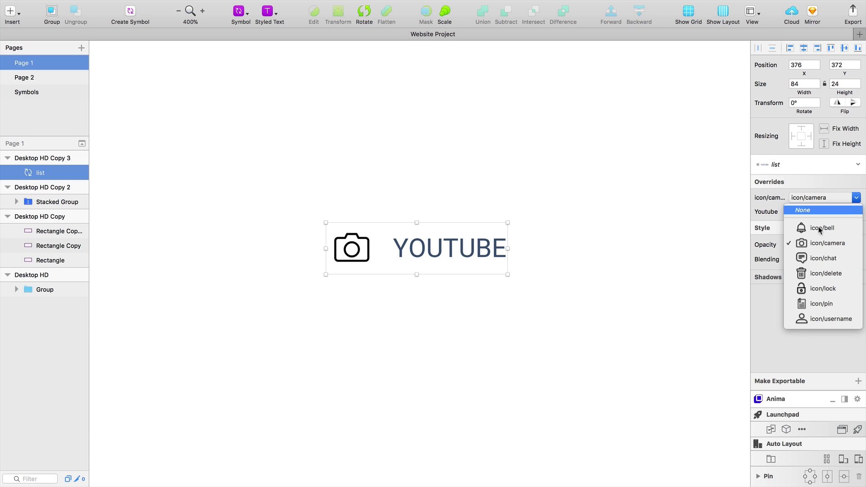
click(816, 284)
click(814, 196)
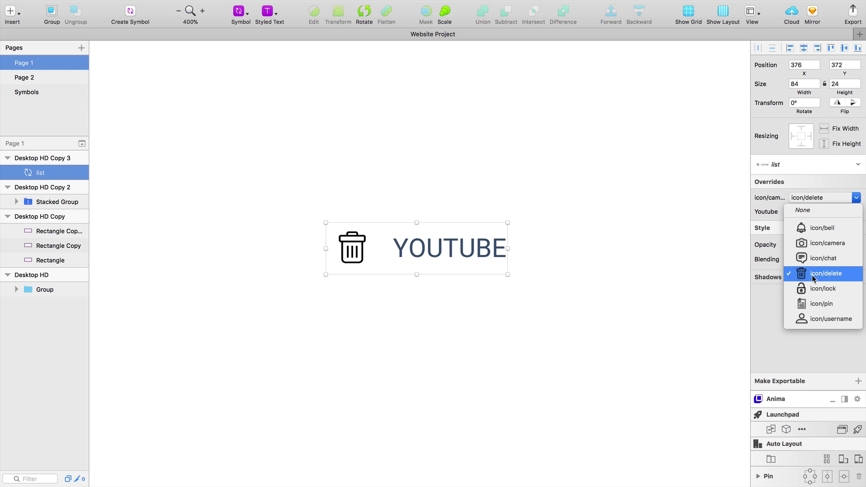
click(811, 319)
click(799, 211)
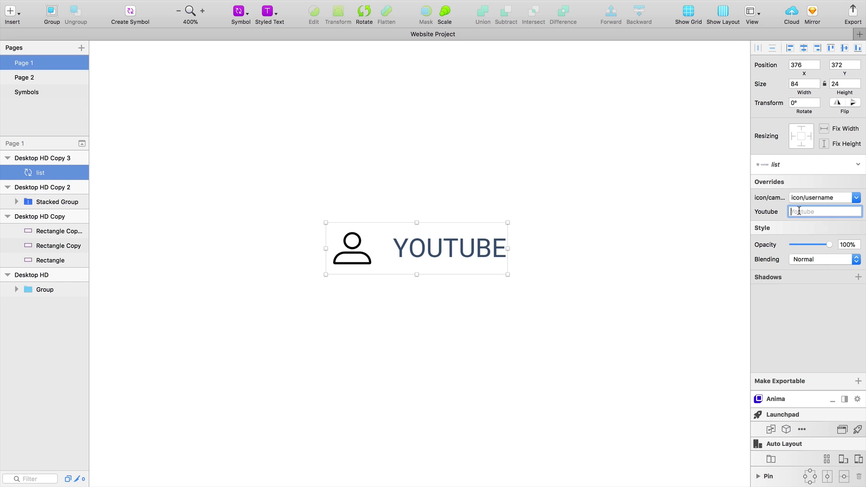
text(hello)
key(Return)
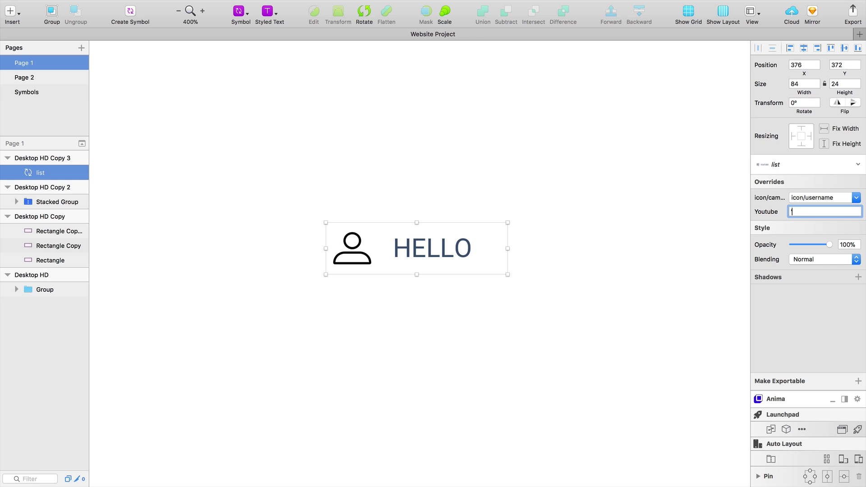
Override the icon to camera with label VIDEO, then open the symbol master
click(828, 201)
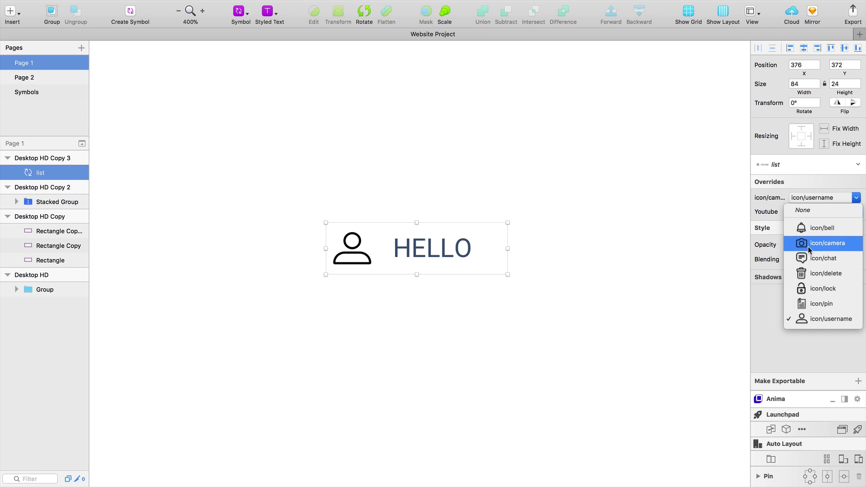
click(803, 228)
click(806, 212)
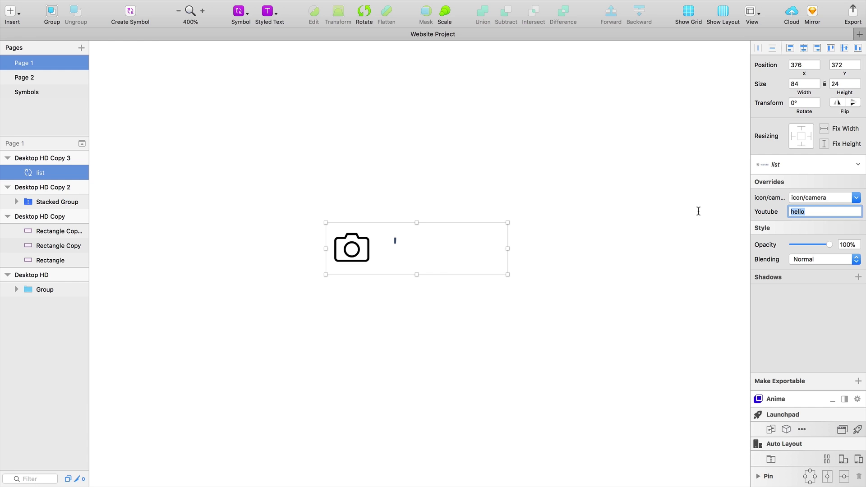
text(video)
key(Return)
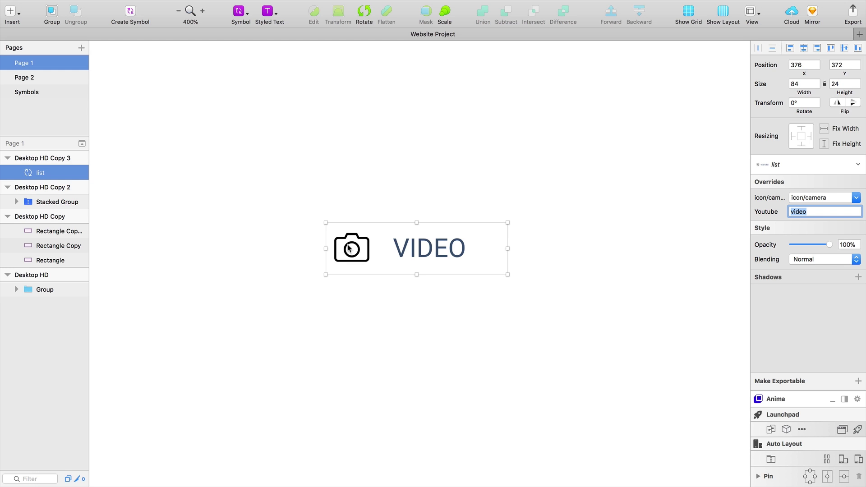
double_click(349, 248)
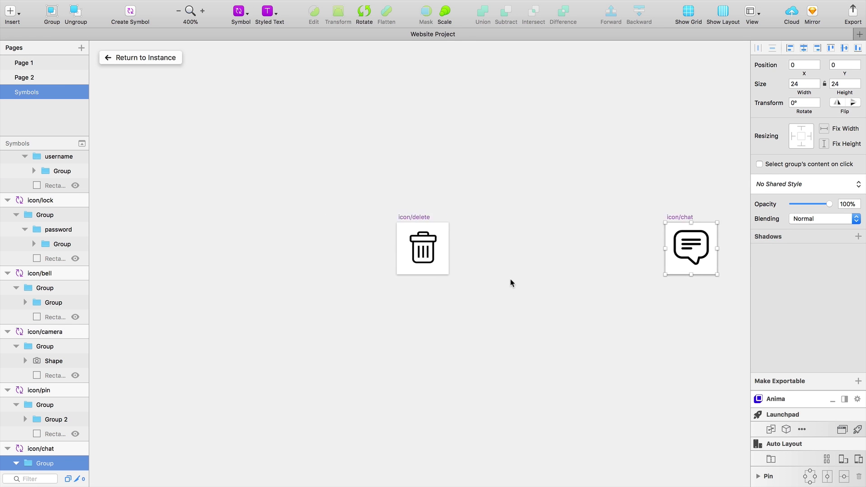
scroll(510, 282, right, 10)
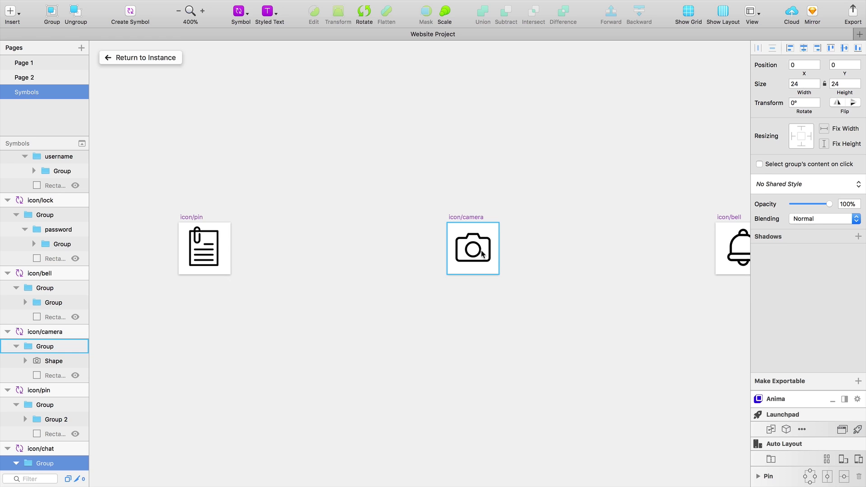
Insert the color/accent-1 colour symbol into the zoomed icon/camera master
click(483, 245)
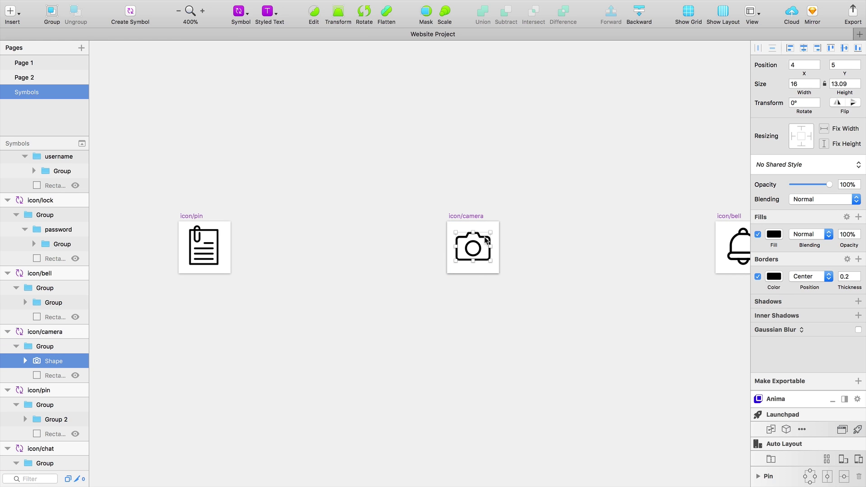
click(486, 236)
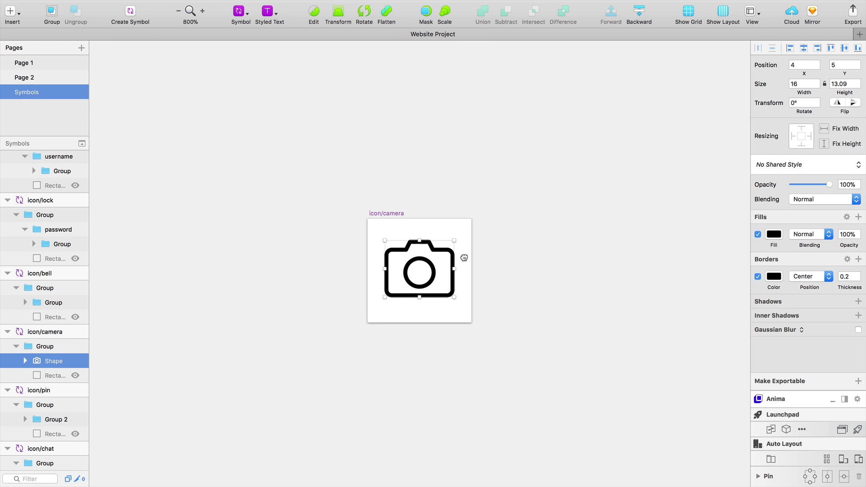
click(18, 15)
mouse_move(55, 152)
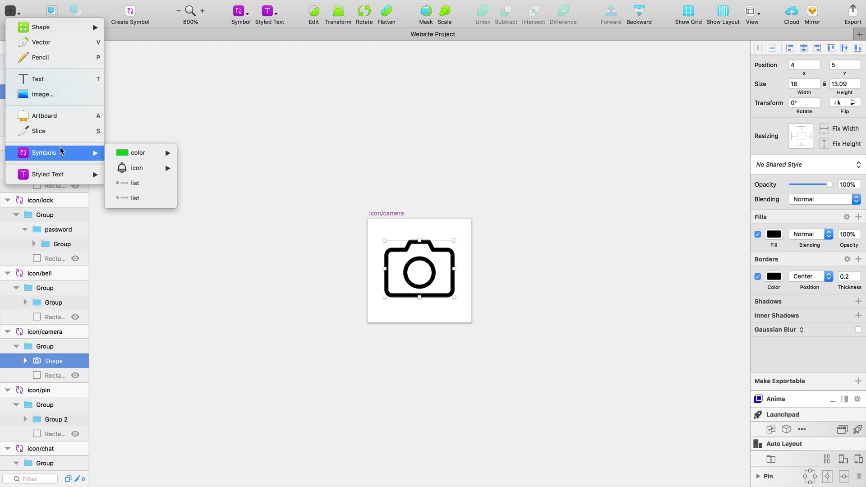
mouse_move(138, 153)
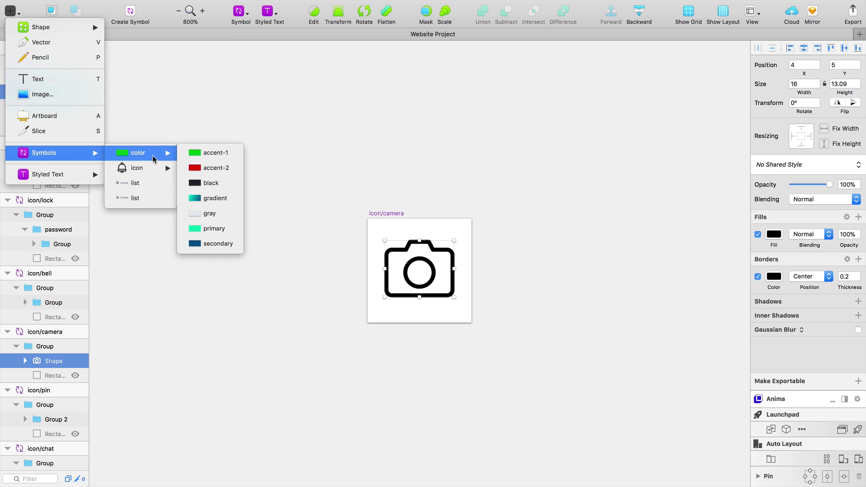
click(205, 155)
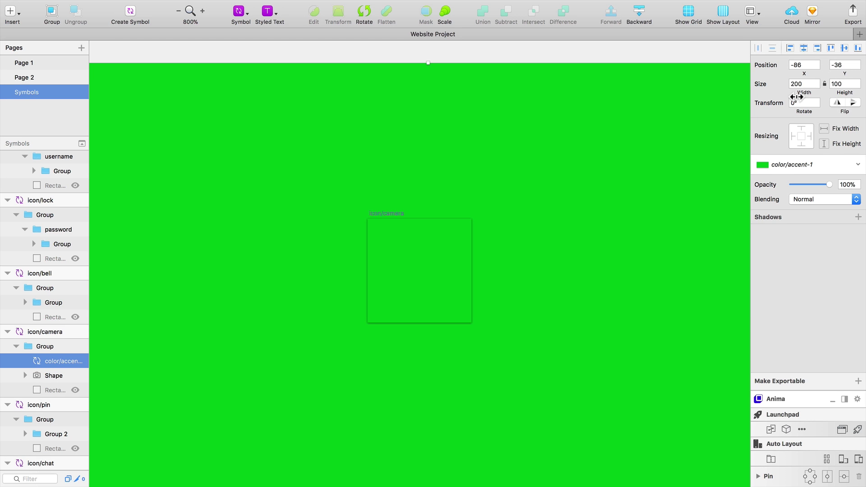
Size the colour layer to 24×24 and mask it with the camera shape
click(810, 83)
text(24)
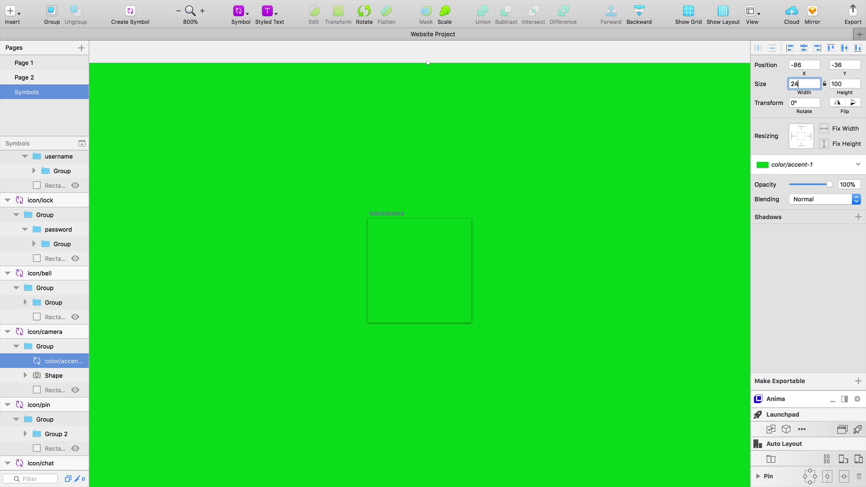
key(Tab)
text(24)
key(Return)
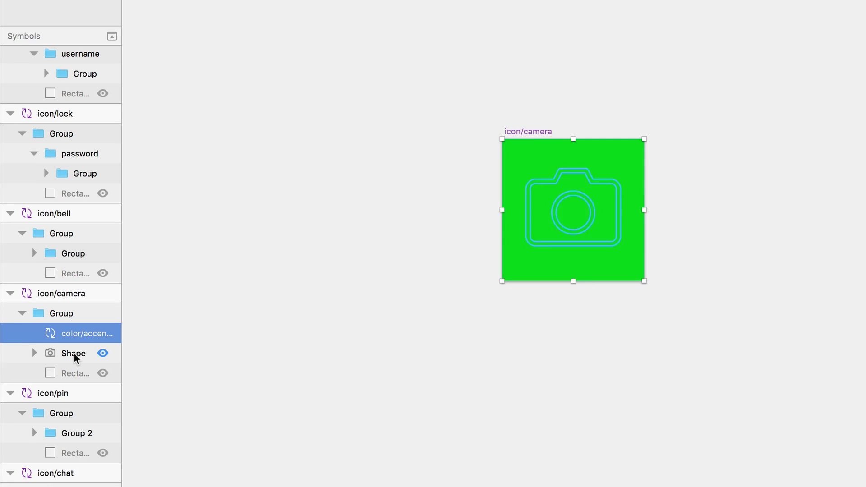
shift+click(31, 377)
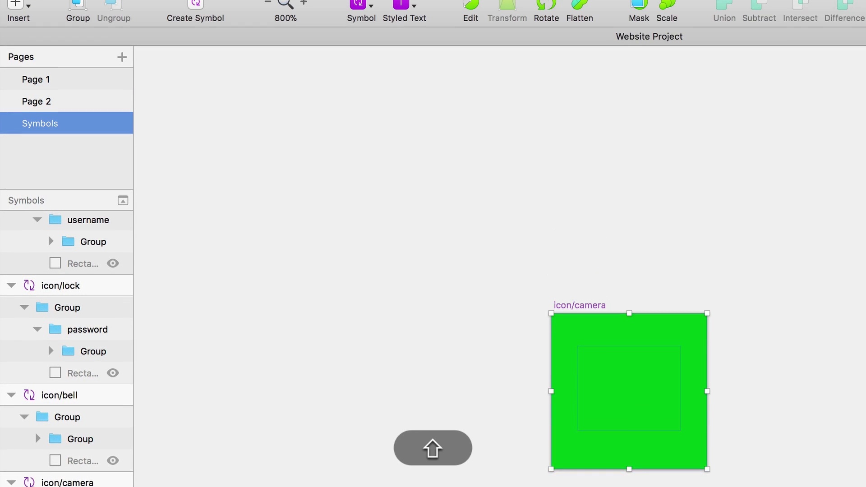
click(642, 20)
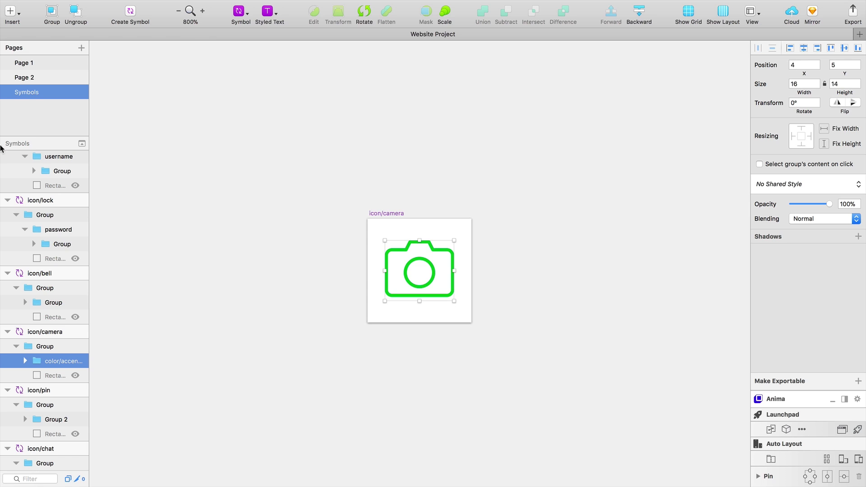
On Page 1, try accent-2, black, then gradient colour overrides on the VIDEO item
click(31, 65)
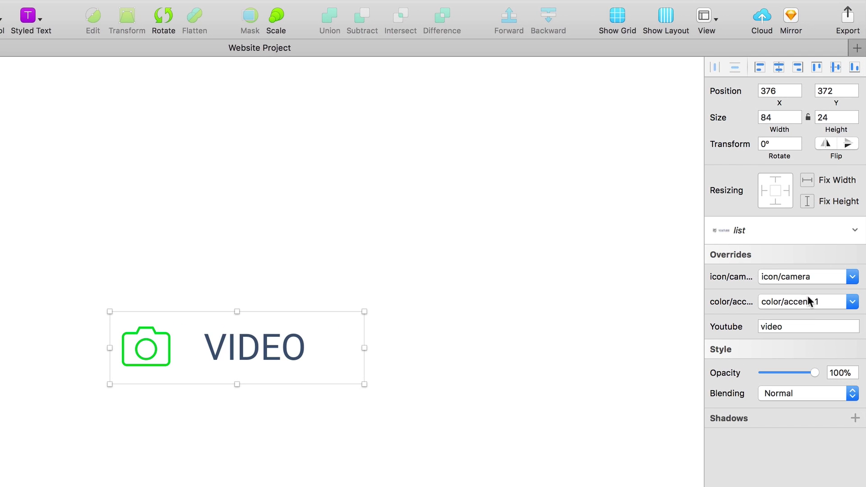
click(810, 305)
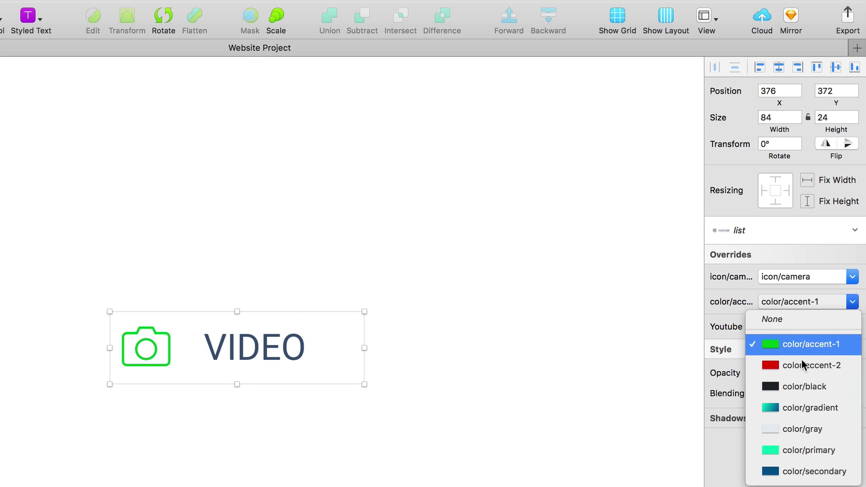
click(800, 367)
click(796, 304)
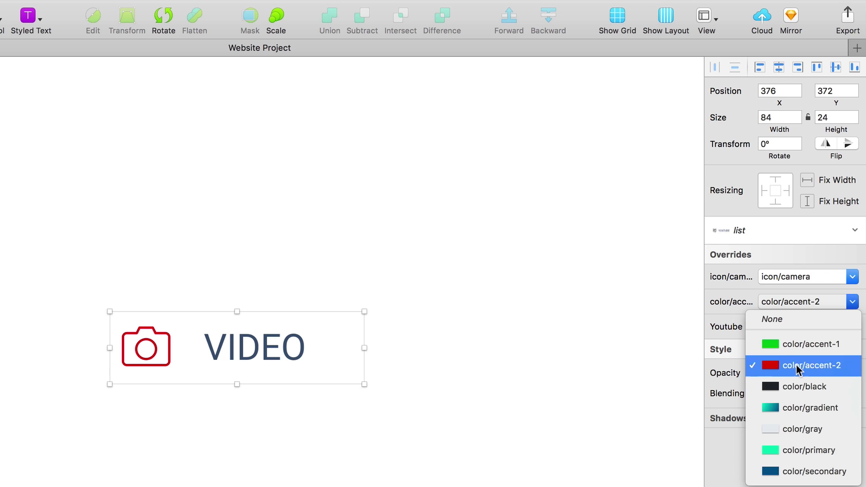
click(800, 387)
click(790, 301)
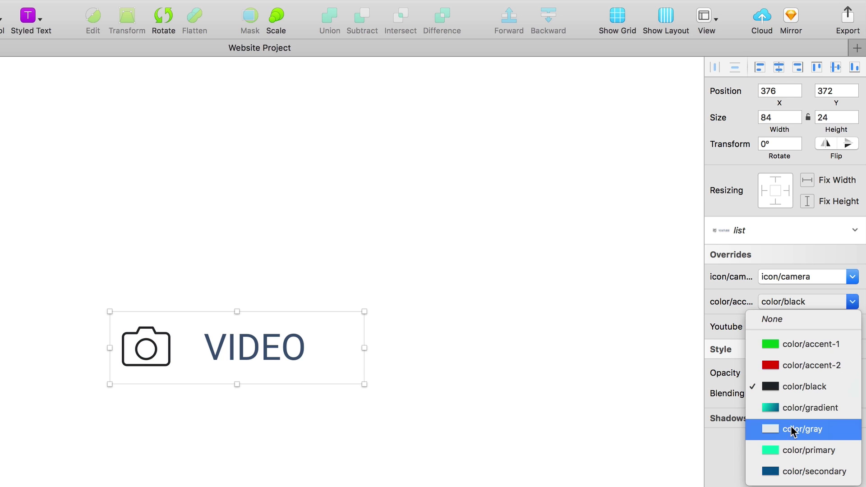
click(794, 410)
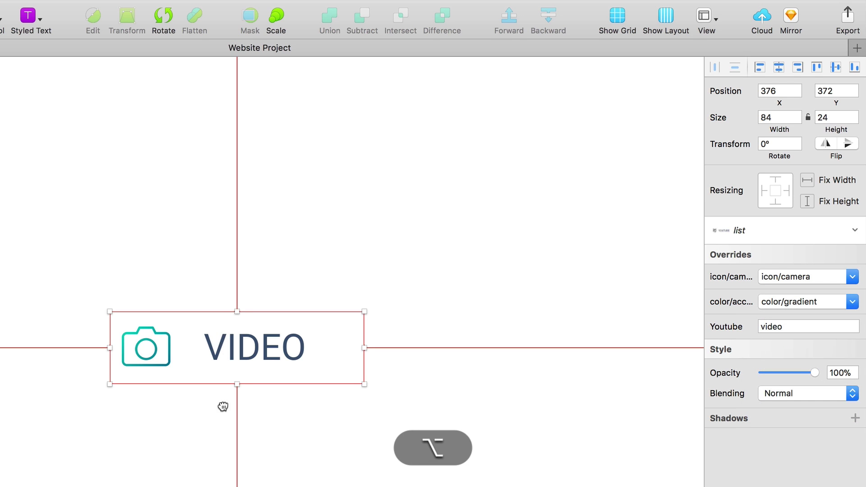
Duplicate the list item below itself and zoom in on both copies
alt+drag(219, 345, 220, 451)
key(alt+z)
click(155, 408)
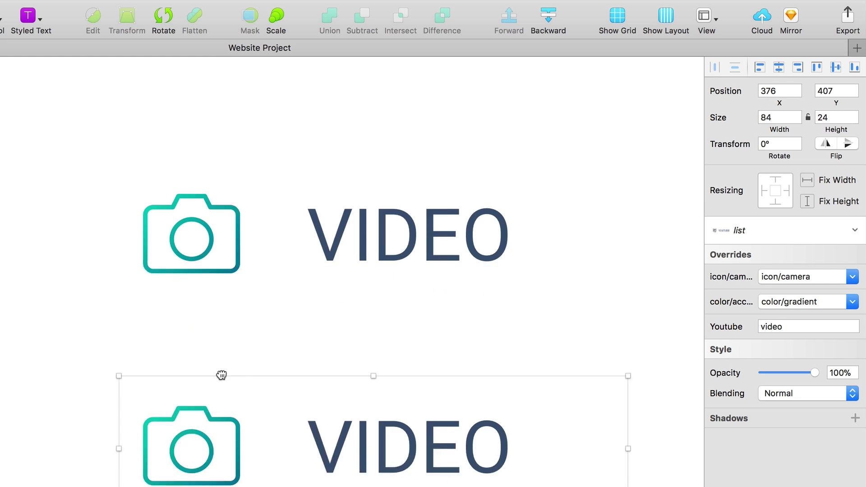
click(796, 301)
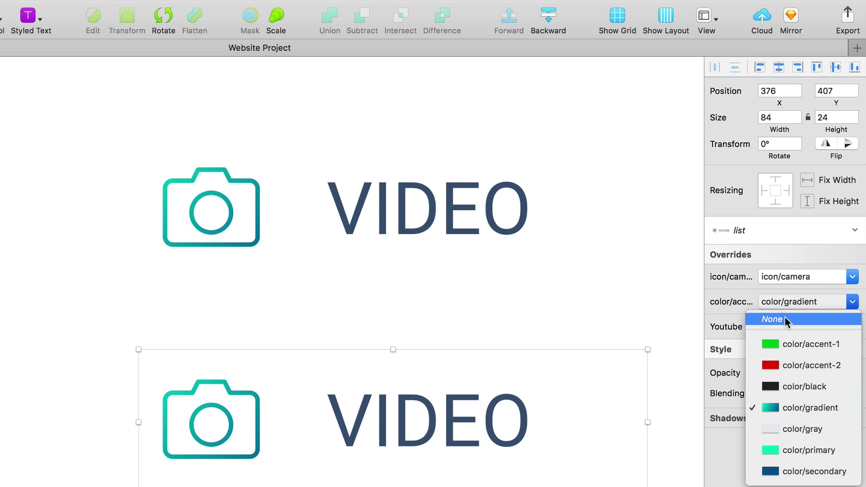
click(785, 318)
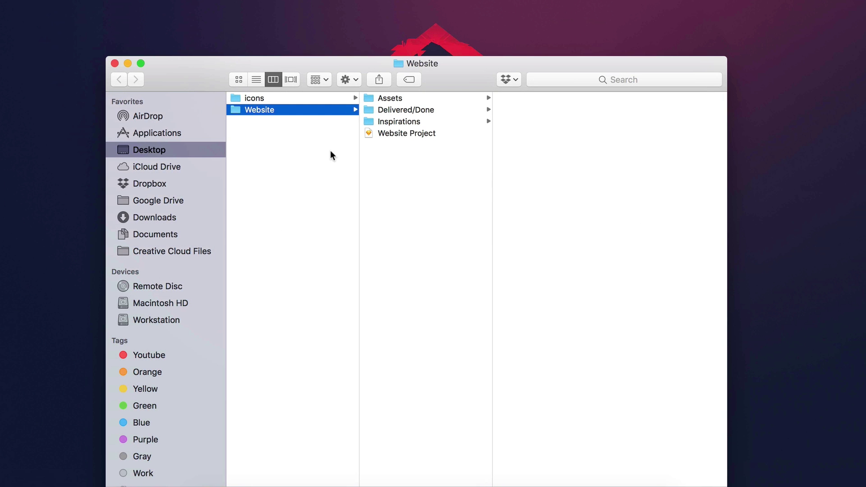
Browse the Assets, Others and Delivered/Done folders, then select the Website Project file
click(411, 98)
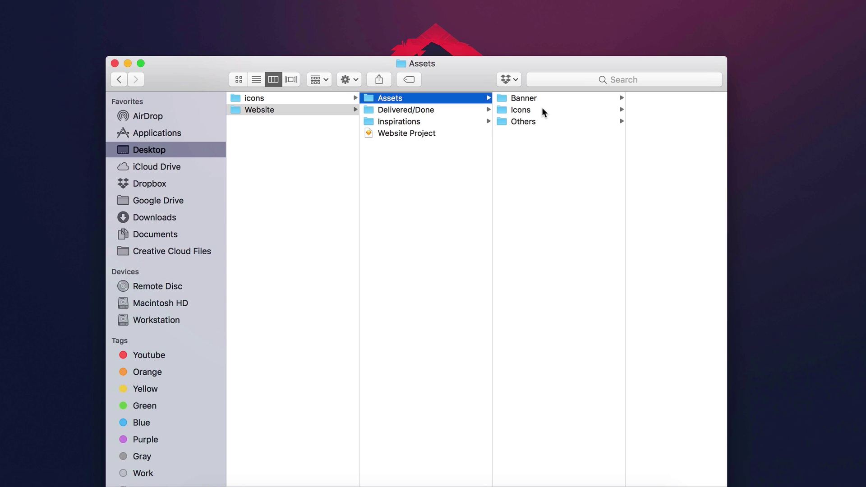
click(521, 121)
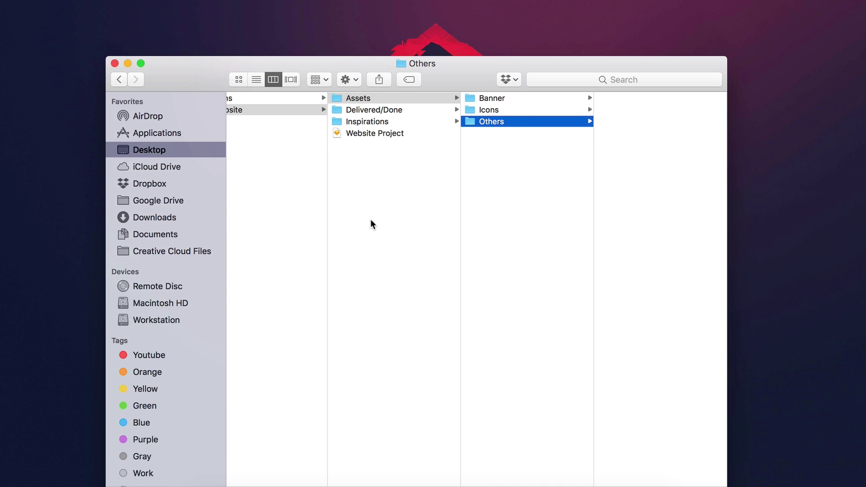
scroll(371, 224, left, 2)
key(Left)
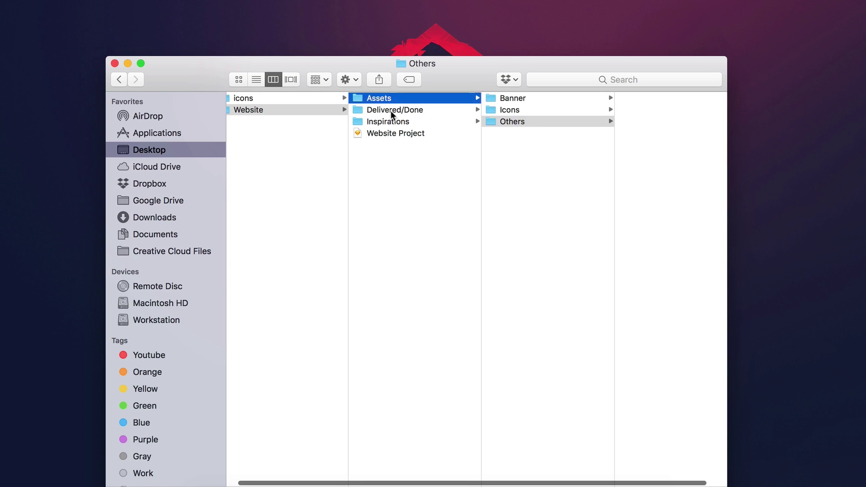
click(390, 110)
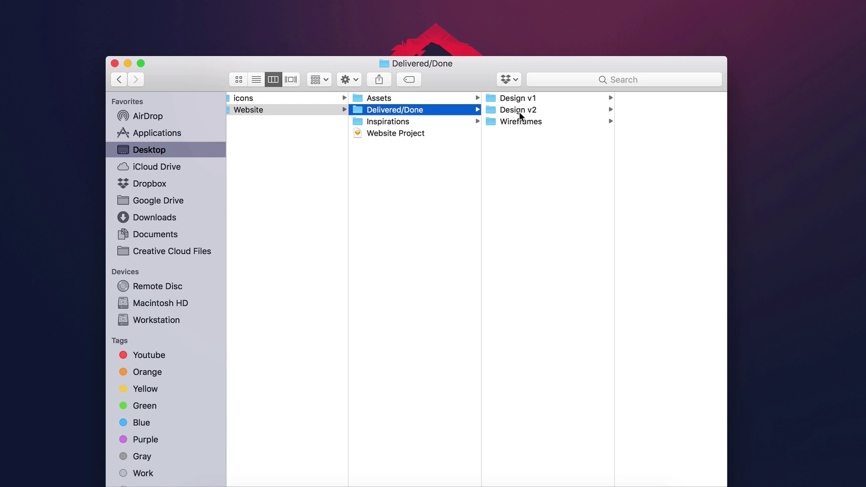
scroll(517, 102, right, 1)
click(382, 158)
Open Website Project in Sketch and pan to the style guide's Colors swatches
click(393, 132)
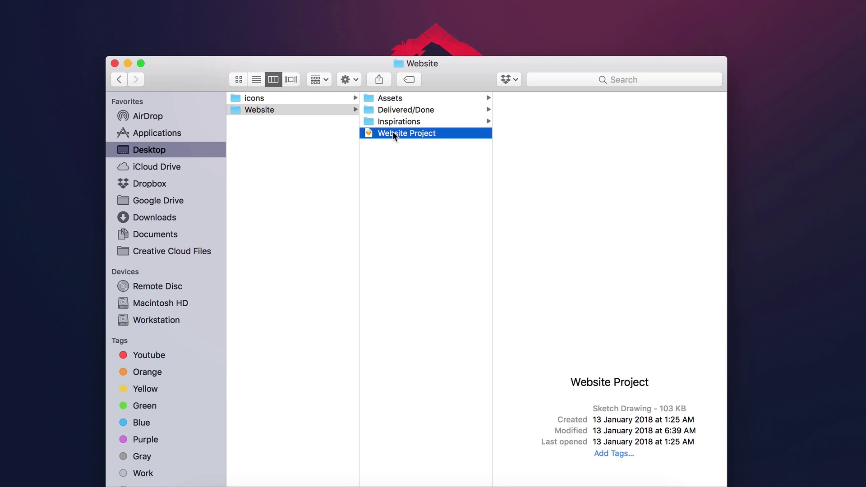
scroll(443, 178, down, 3)
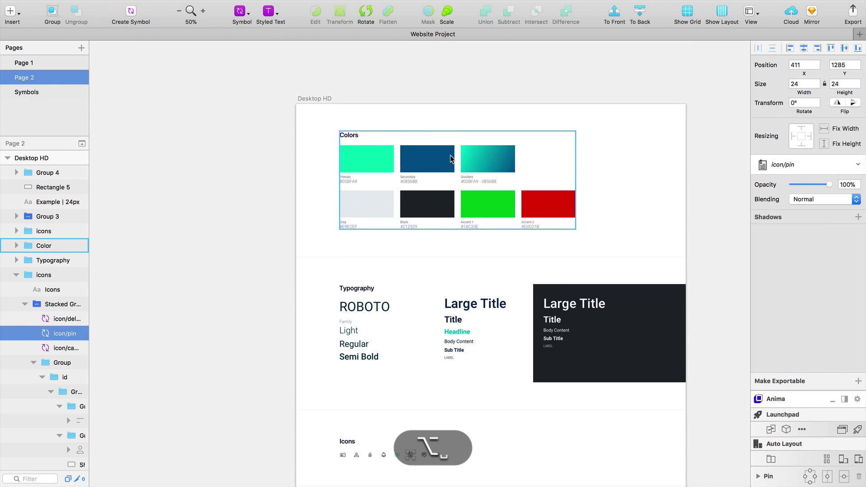
scroll(426, 151, down, 5)
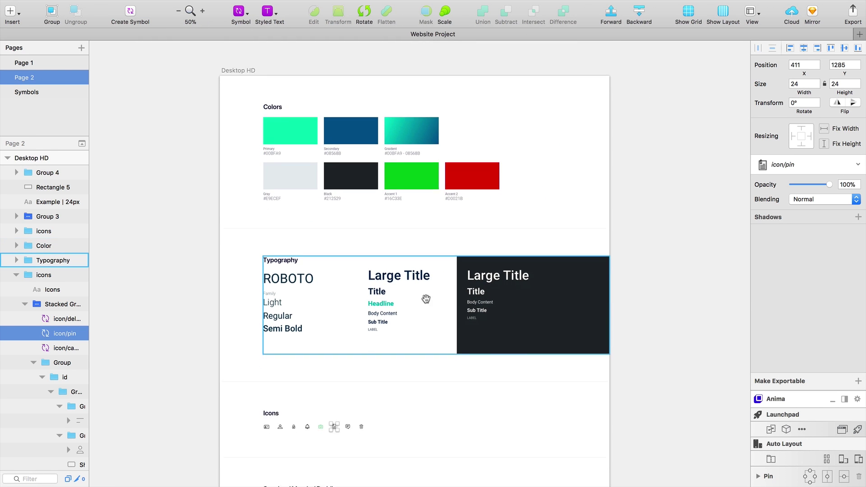
scroll(416, 377, up, 4)
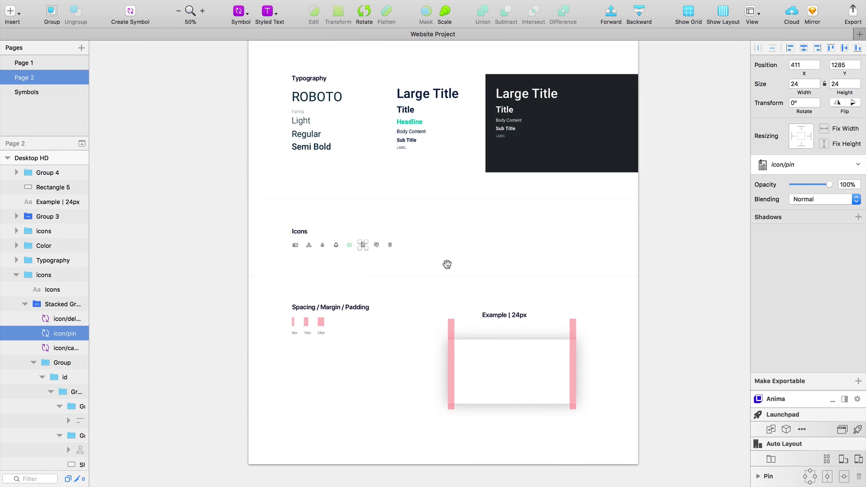
scroll(415, 310, up, 3)
scroll(415, 239, up, 5)
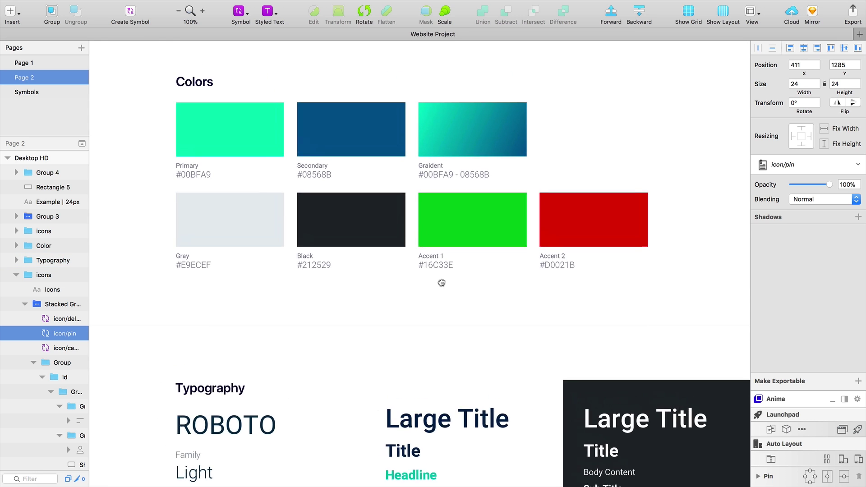
drag(440, 282, 474, 318)
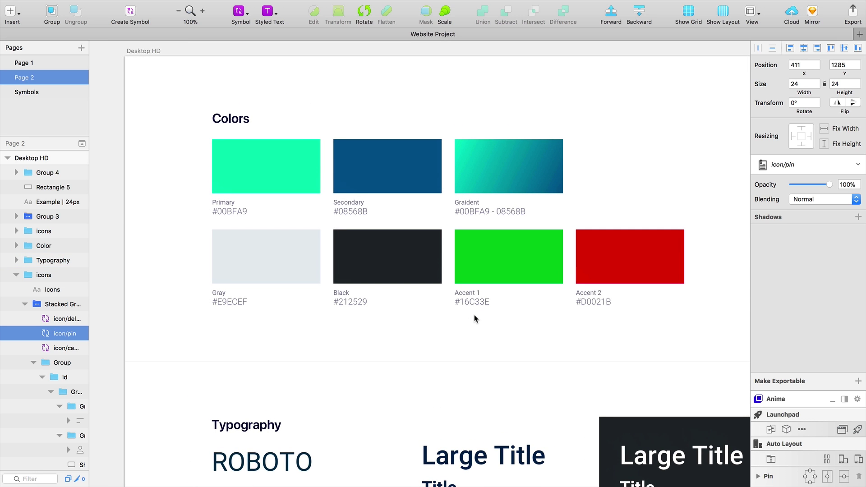